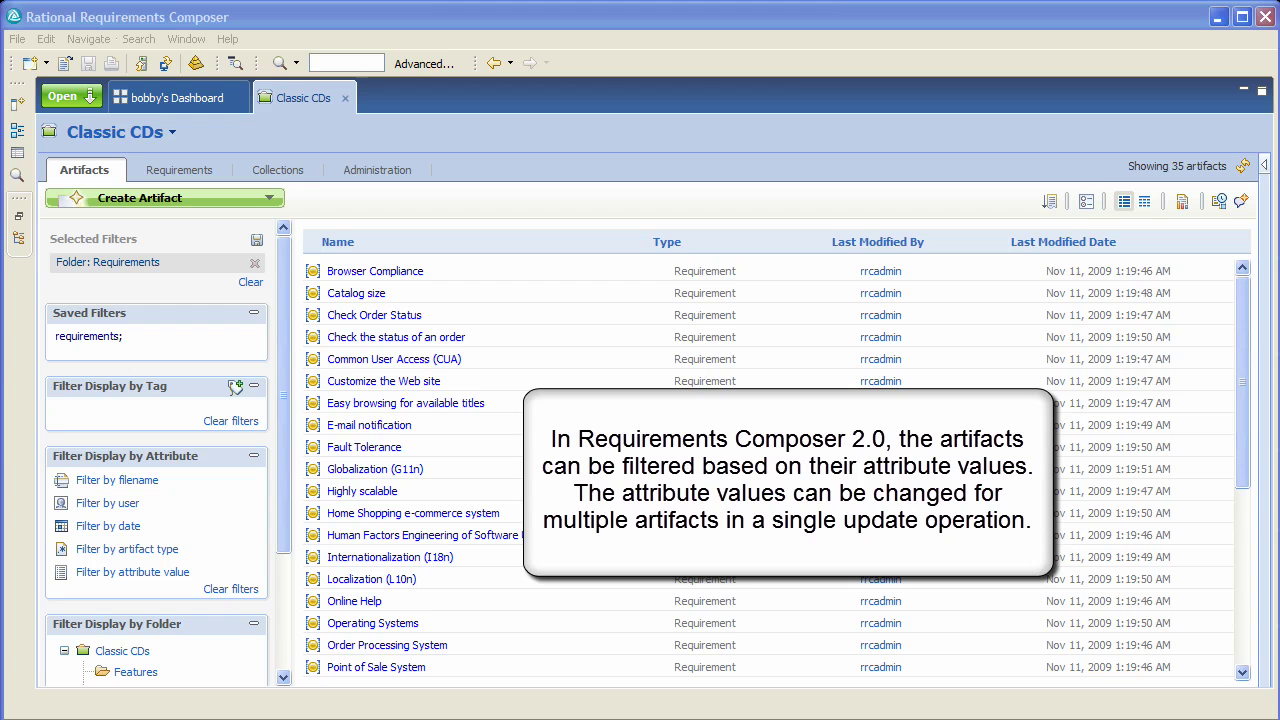
- Set the artifact list's Name column width to 222 and hide the Type, Last Modified By and Last Modified Date columns
click(1086, 201)
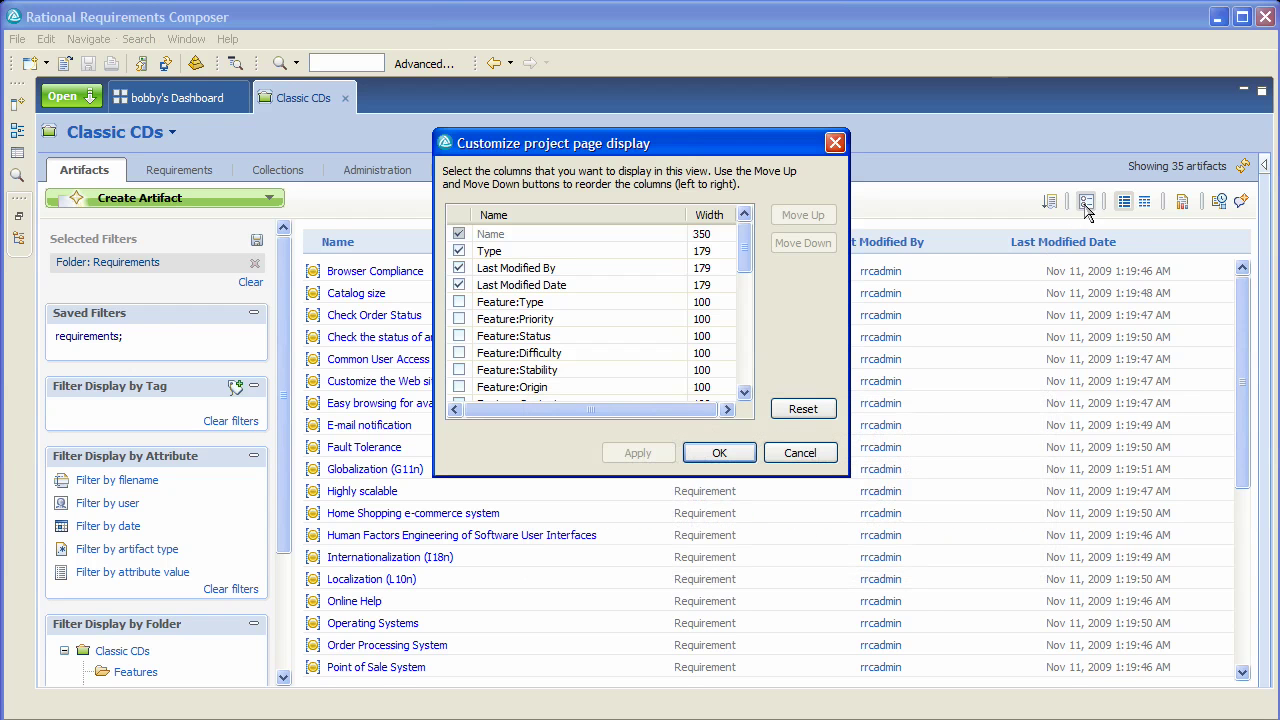
click(716, 234)
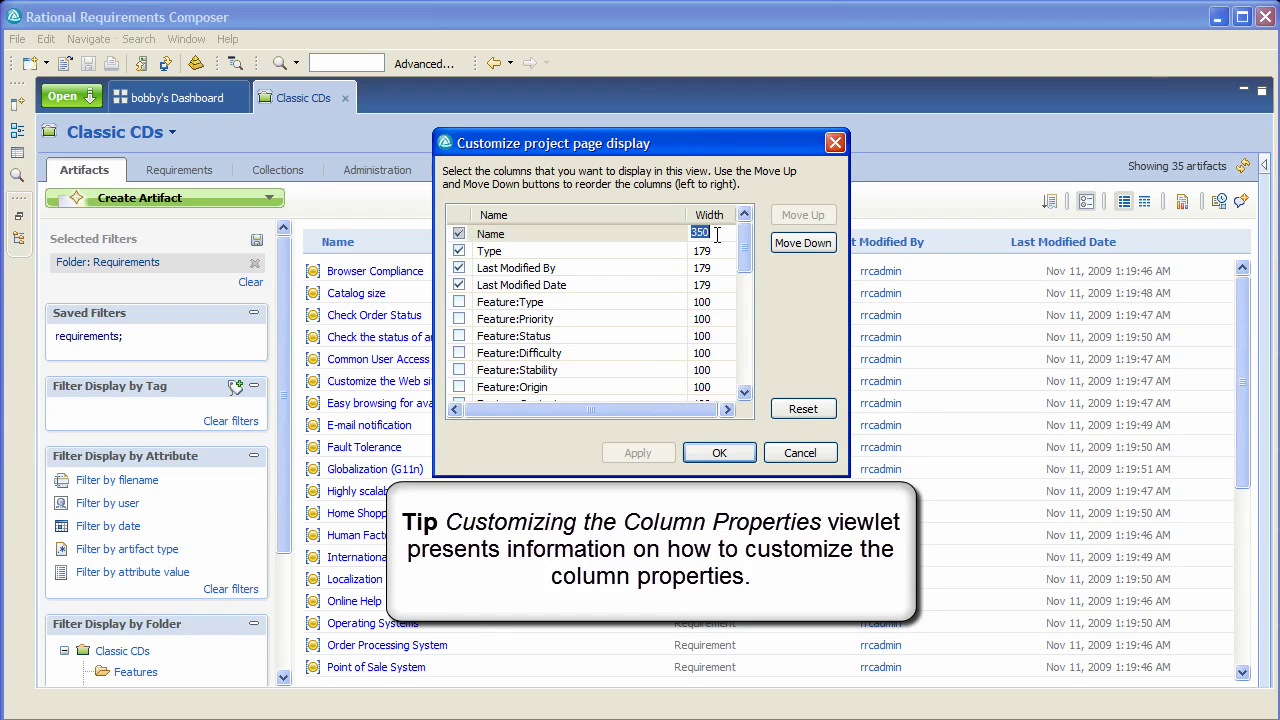
text(222)
click(459, 251)
click(459, 268)
click(459, 285)
- Add display columns for Feature Type, Priority and Status, Supplemental Priority and Status, and Use Case Property and Priority
click(459, 302)
click(459, 319)
click(459, 336)
scroll(537, 362, down, 4)
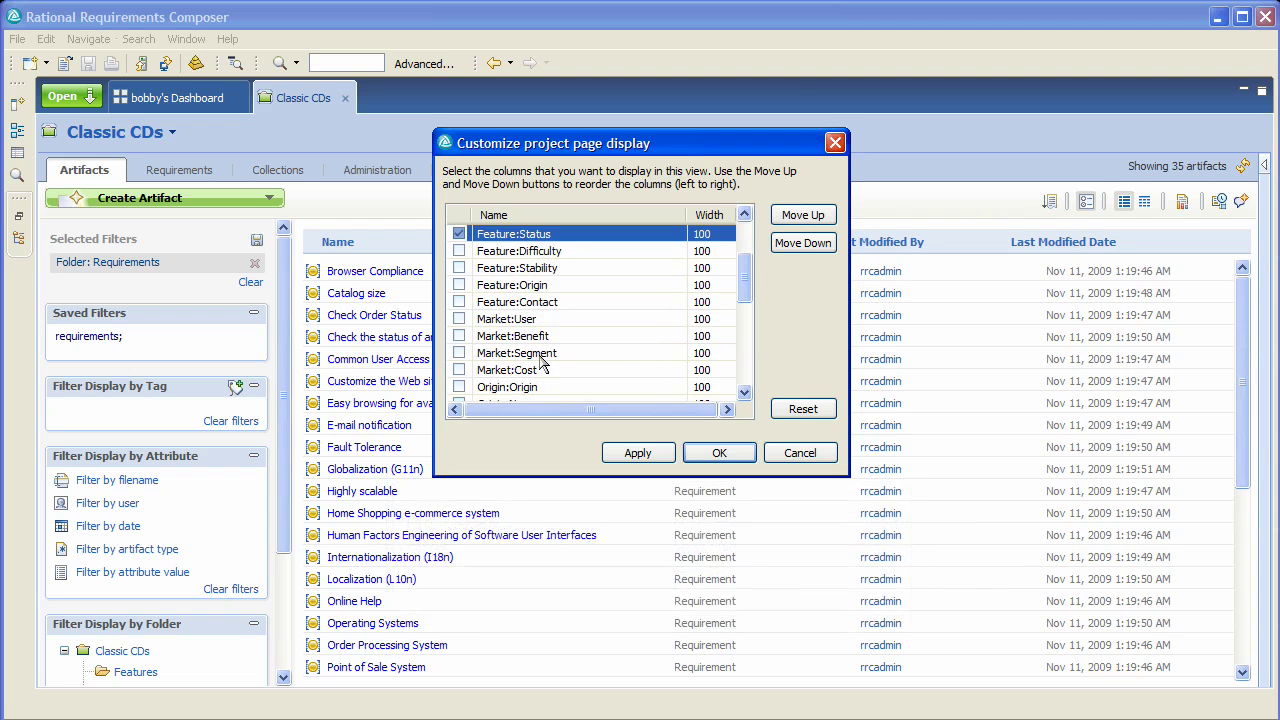
scroll(537, 362, down, 1)
click(459, 336)
click(459, 353)
scroll(511, 360, down, 2)
scroll(511, 360, down, 1)
click(459, 302)
click(459, 336)
click(716, 452)
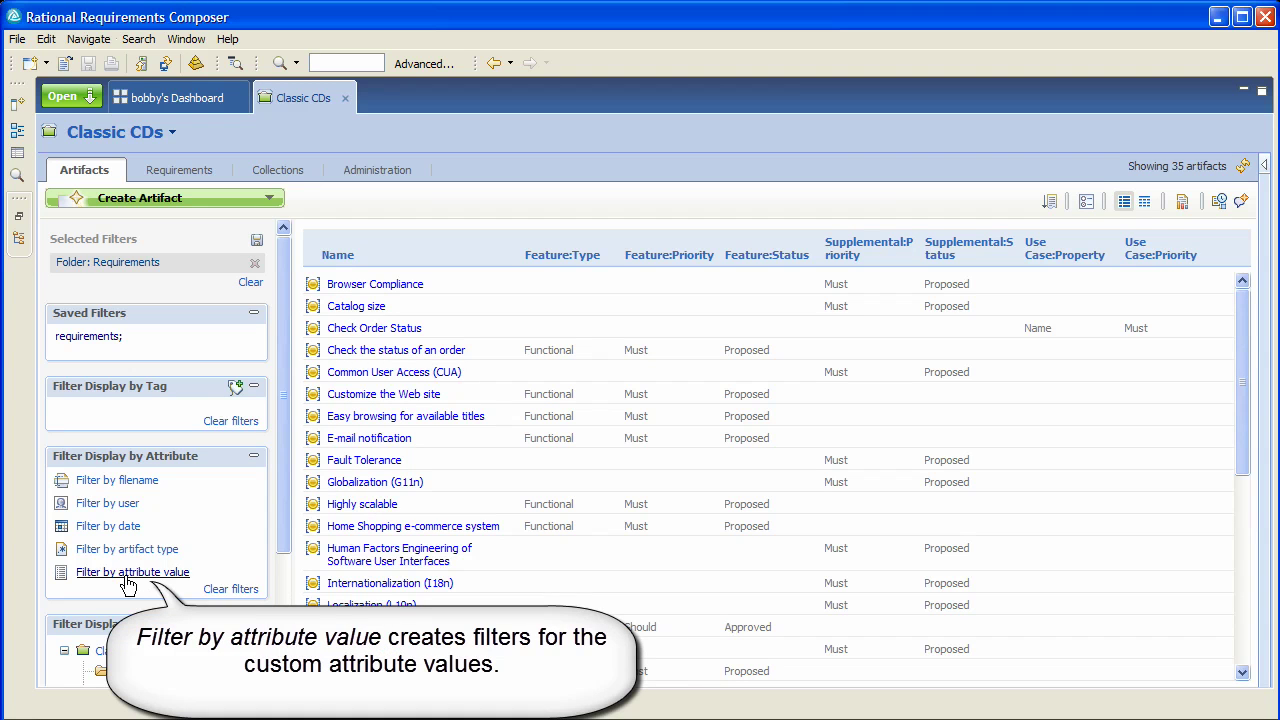
- Check the attribute value filter for requirements, collections and inside DocumentsCollection, and return to the project's artifact list
click(186, 173)
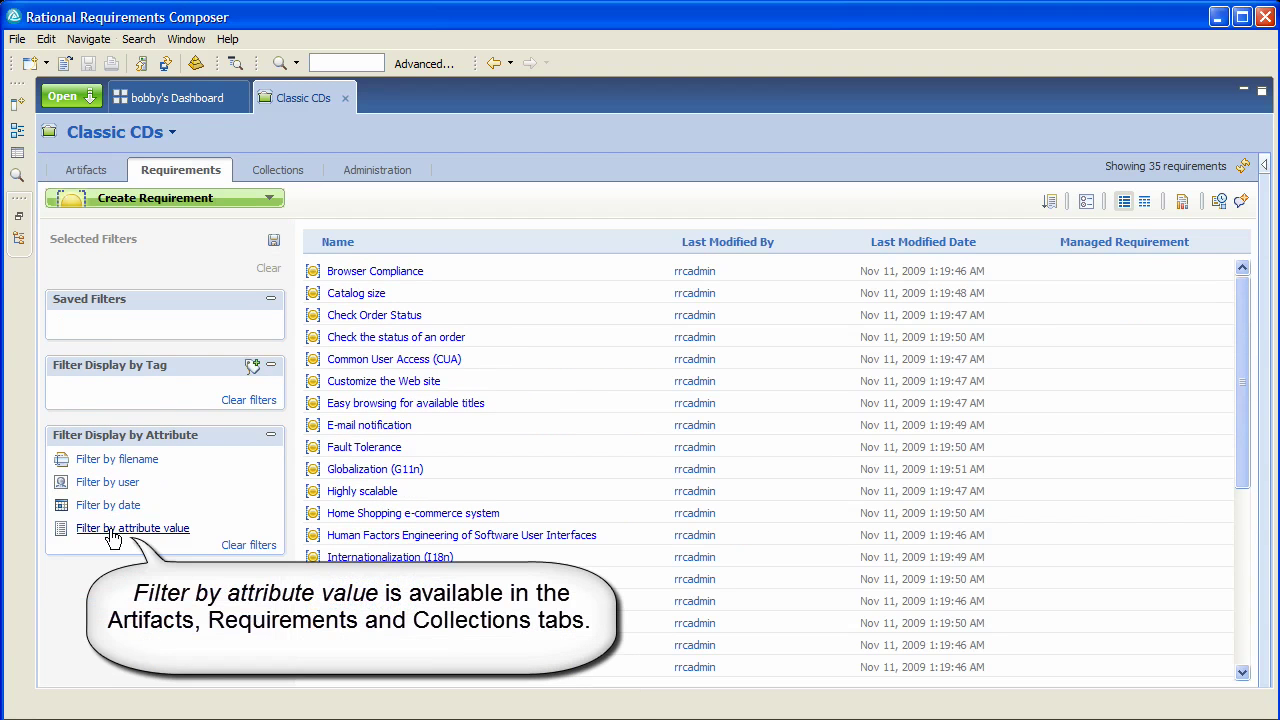
click(287, 177)
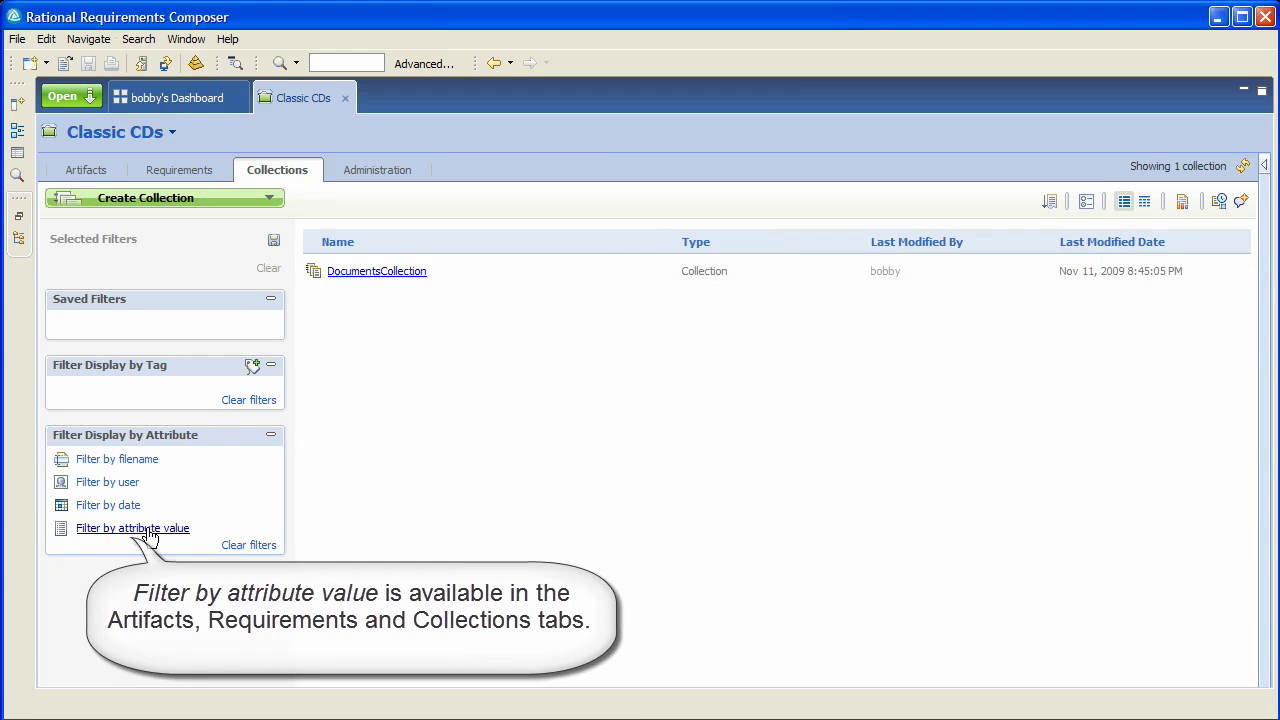
click(391, 275)
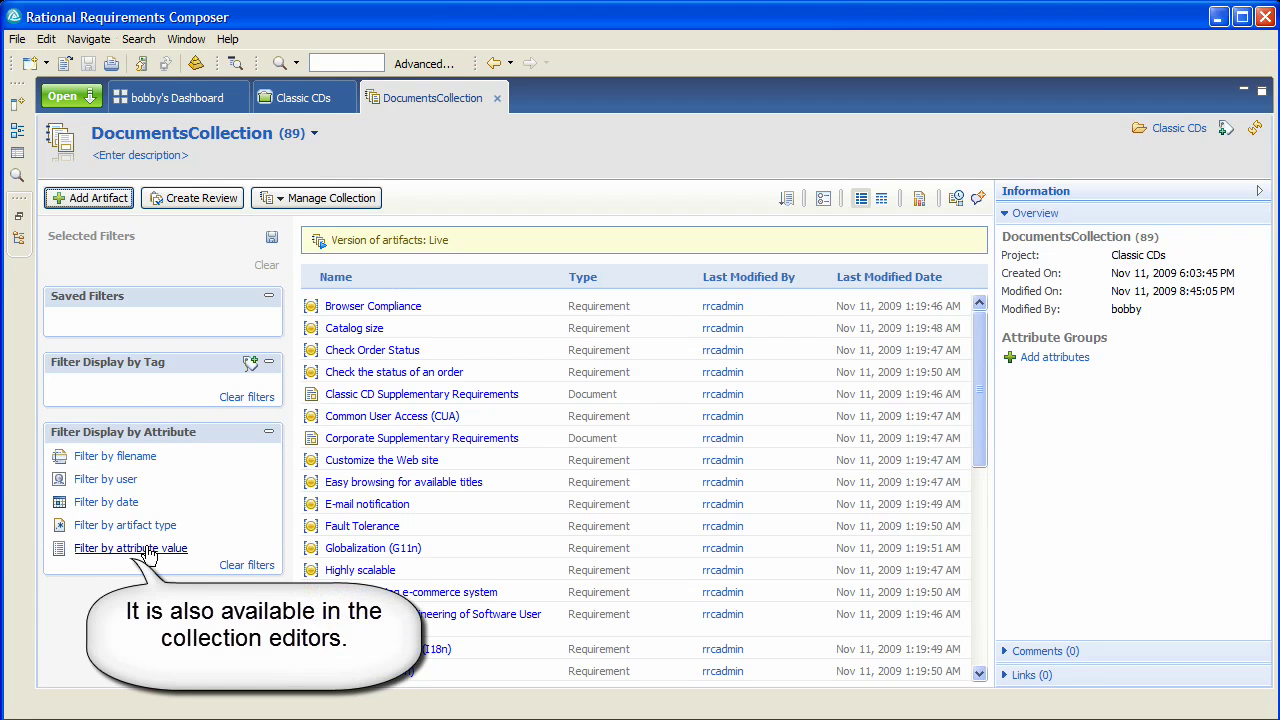
click(497, 98)
click(90, 178)
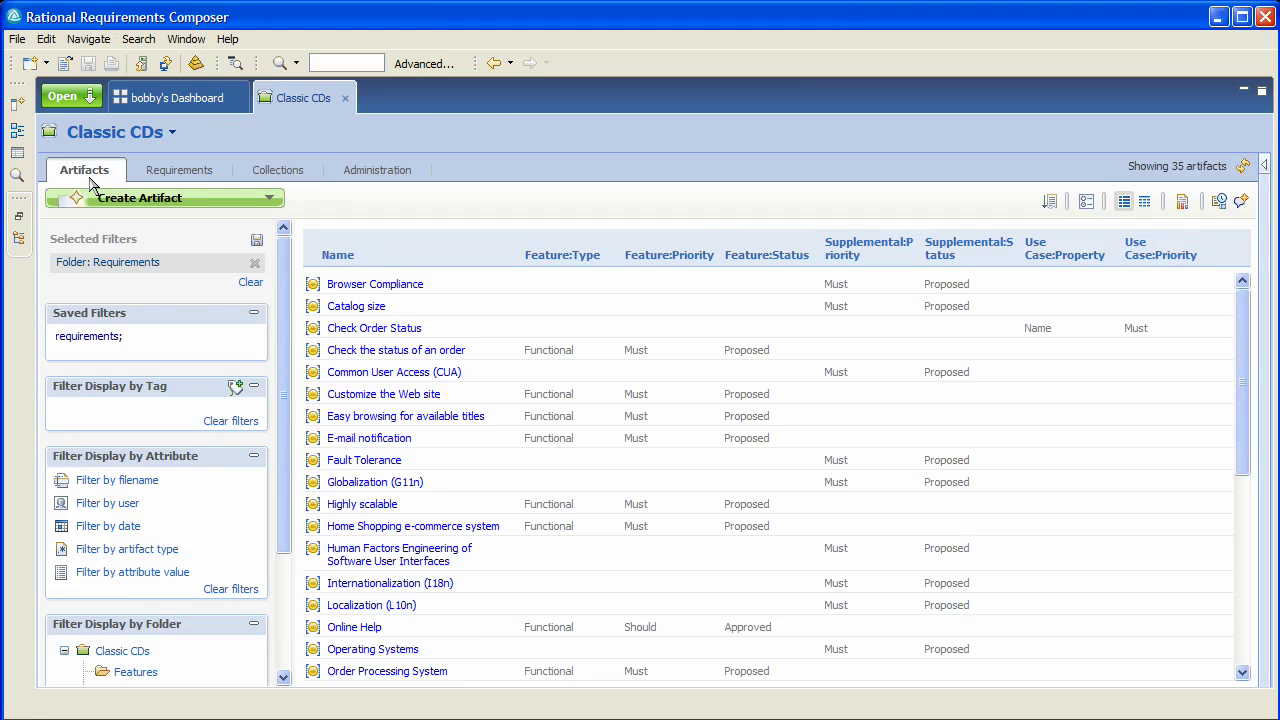
- Filter the artifacts by attribute value, using the Feature group's Priority attribute set to Should
click(126, 578)
click(79, 602)
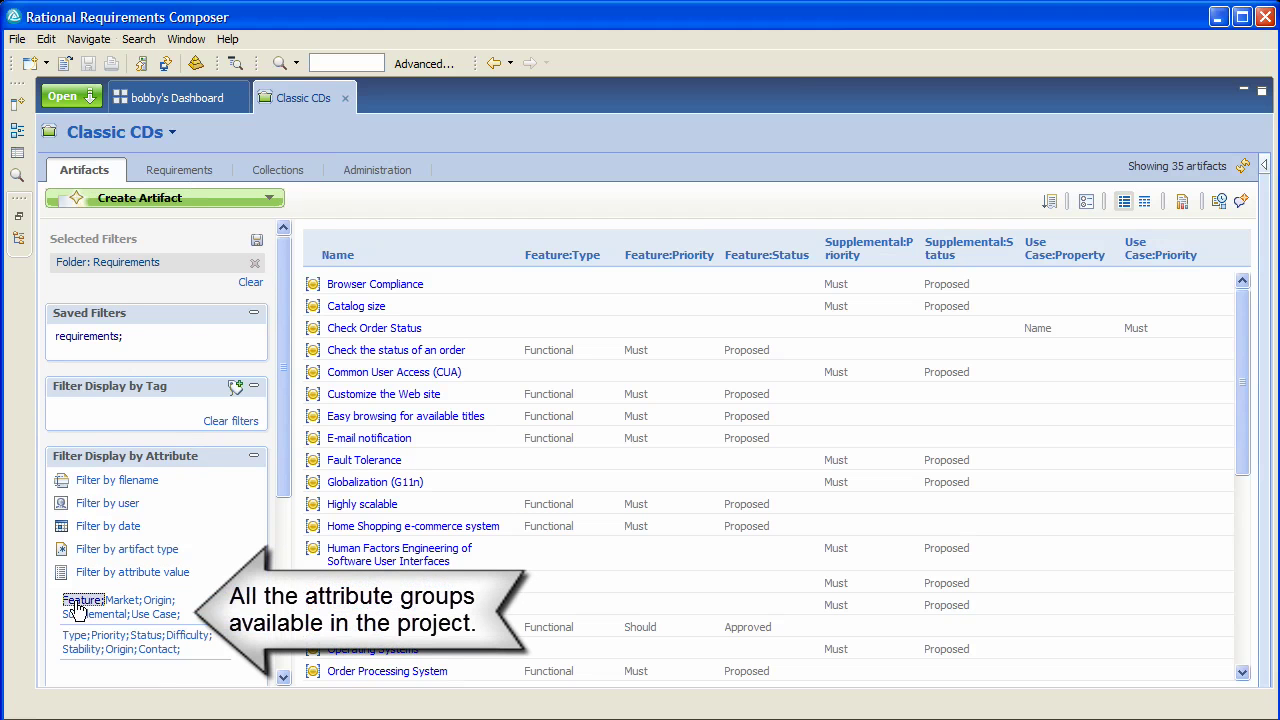
drag(280, 503, 280, 565)
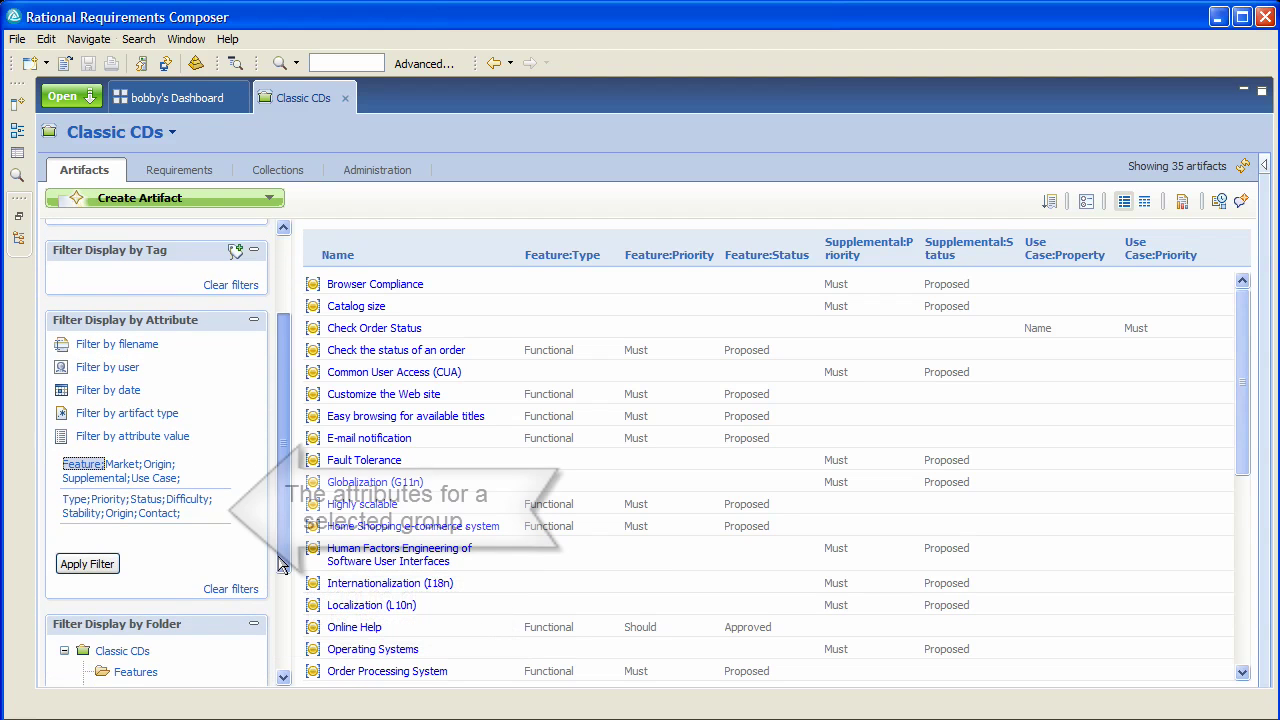
click(110, 500)
click(120, 540)
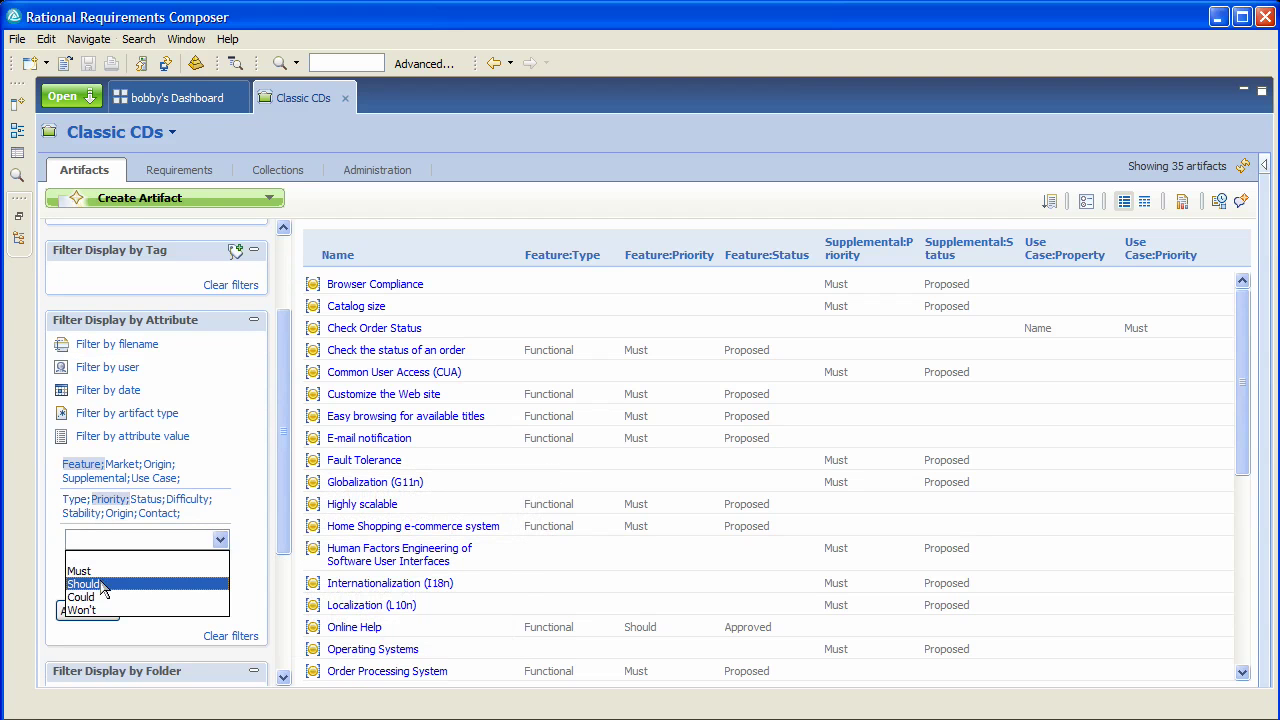
click(105, 587)
click(94, 606)
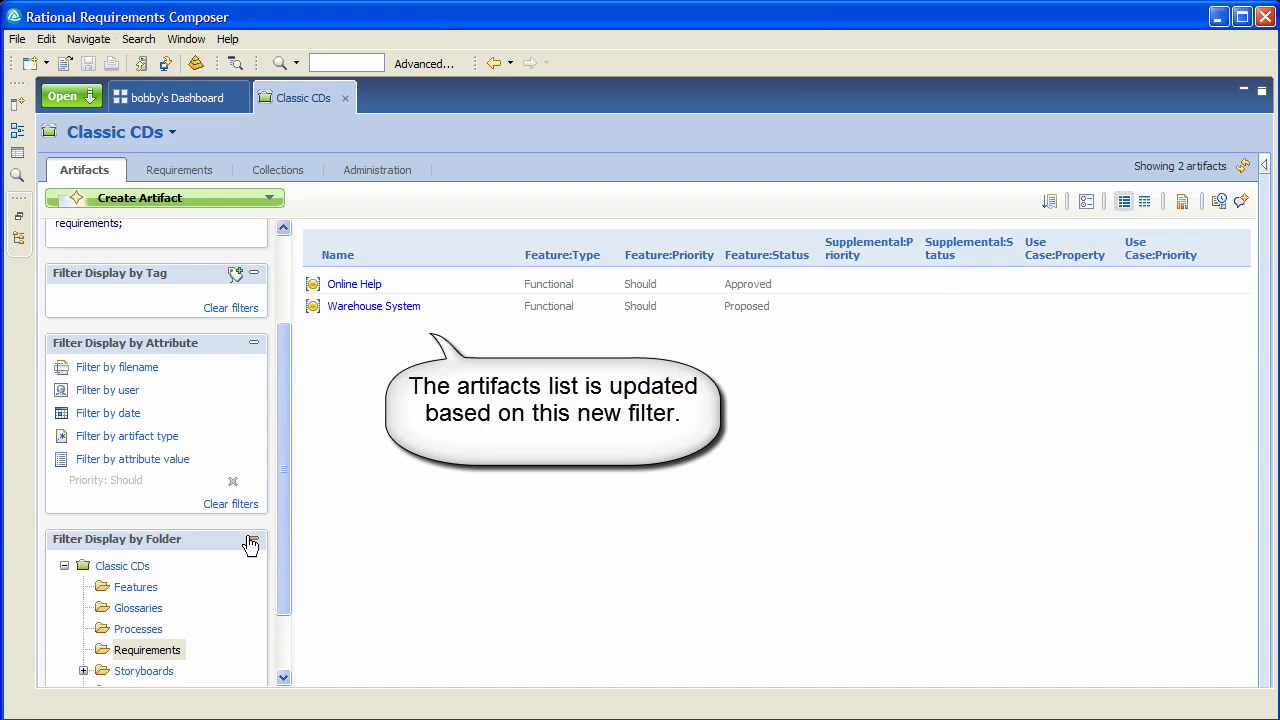
- Add a second attribute value filter for the Feature group's Status attribute set to Proposed
click(160, 462)
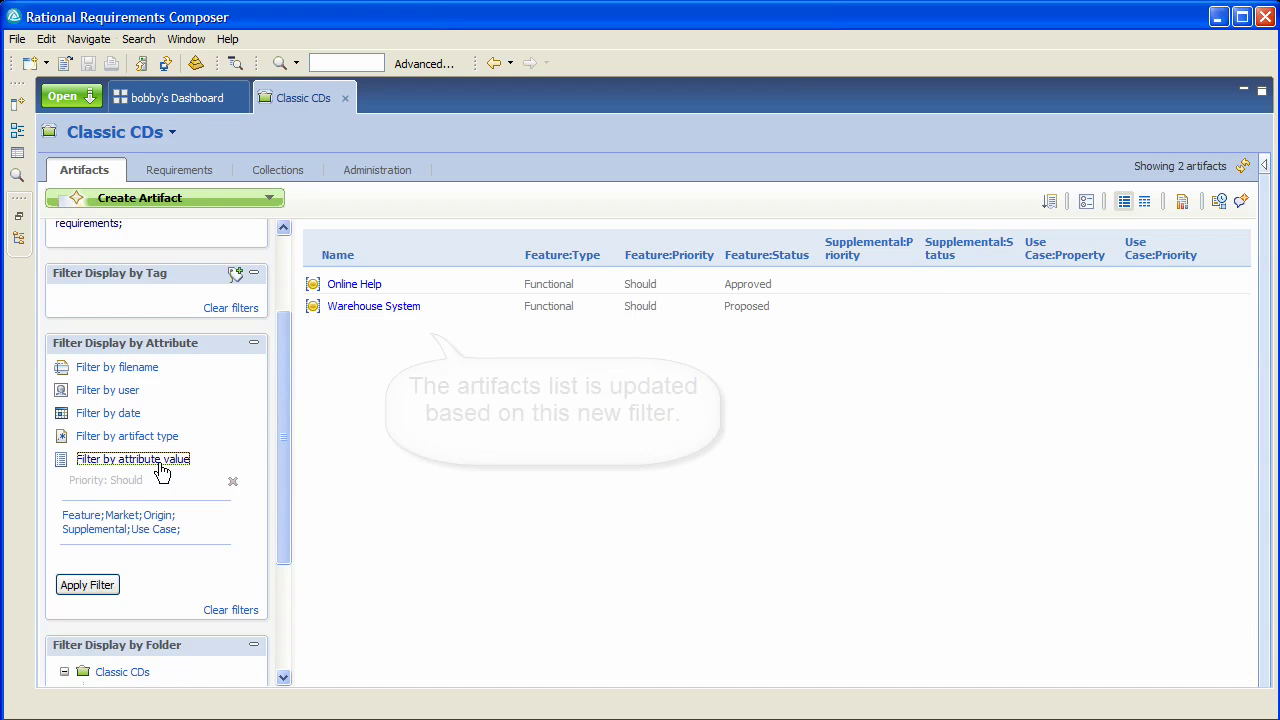
click(84, 516)
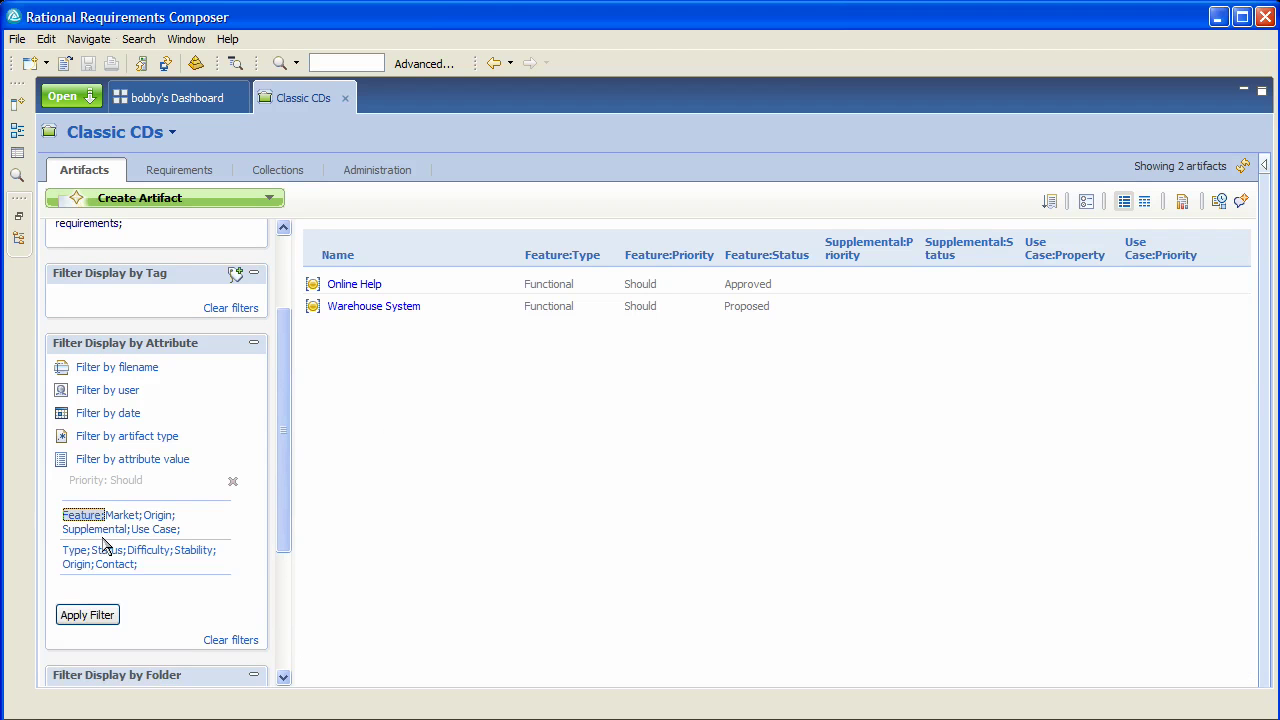
click(107, 550)
click(221, 591)
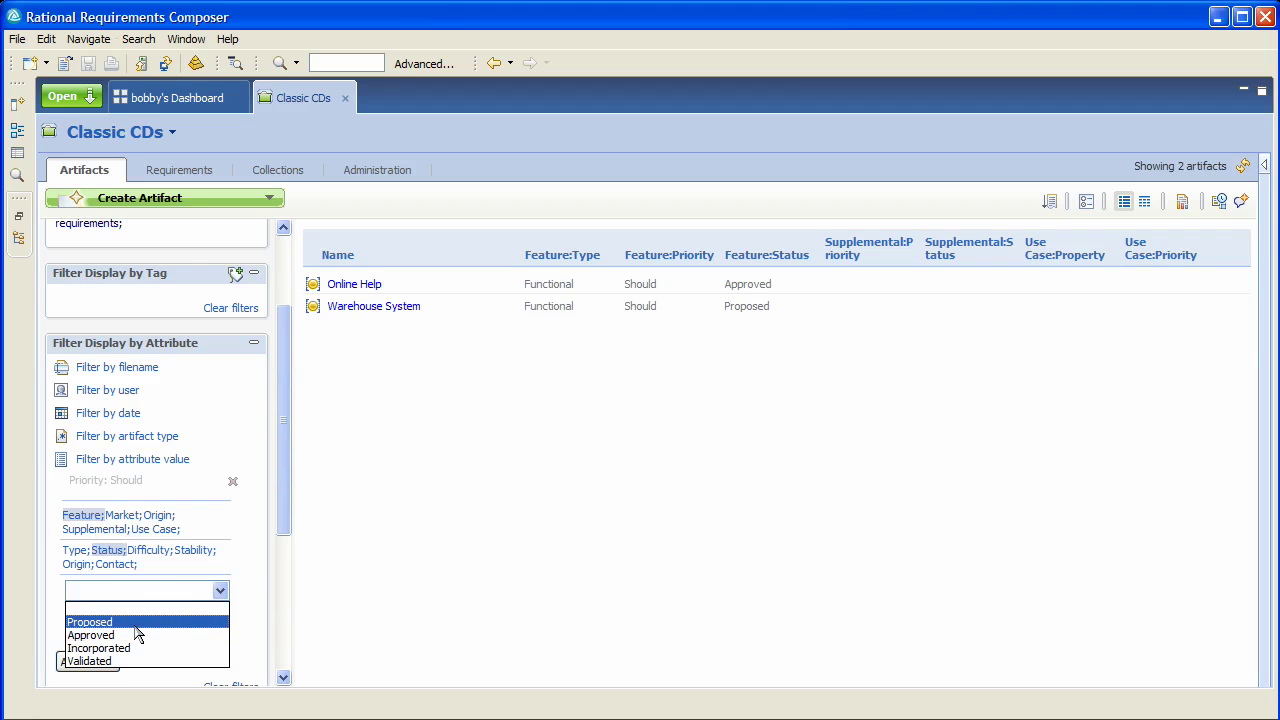
click(136, 622)
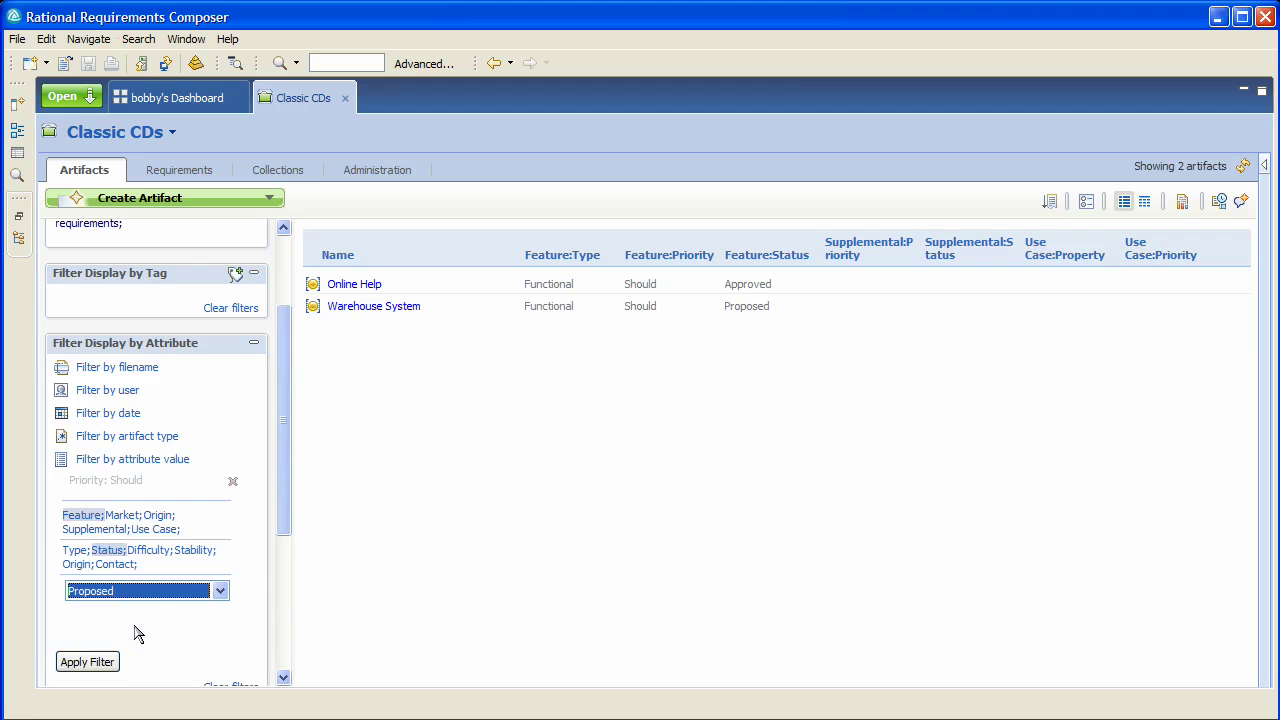
click(90, 663)
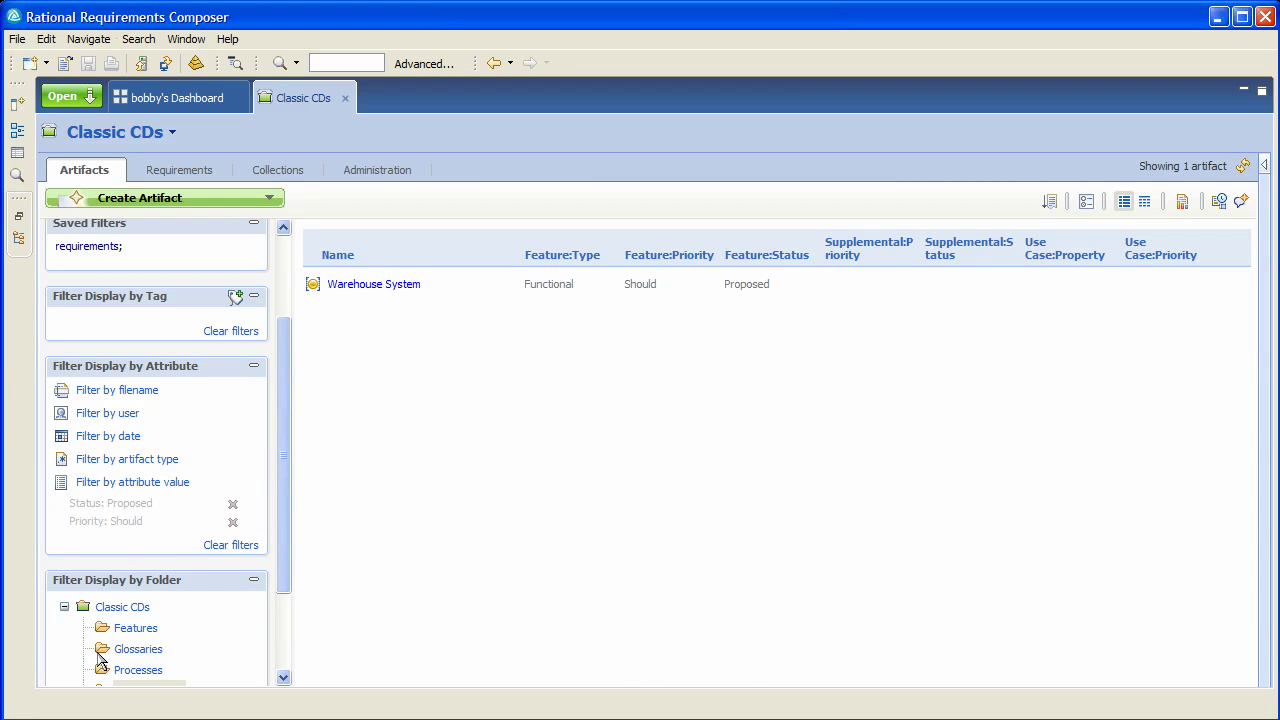
- Remove the Priority: Should filter and replace all remaining filters with the Requirements folder alone
drag(287, 437, 287, 318)
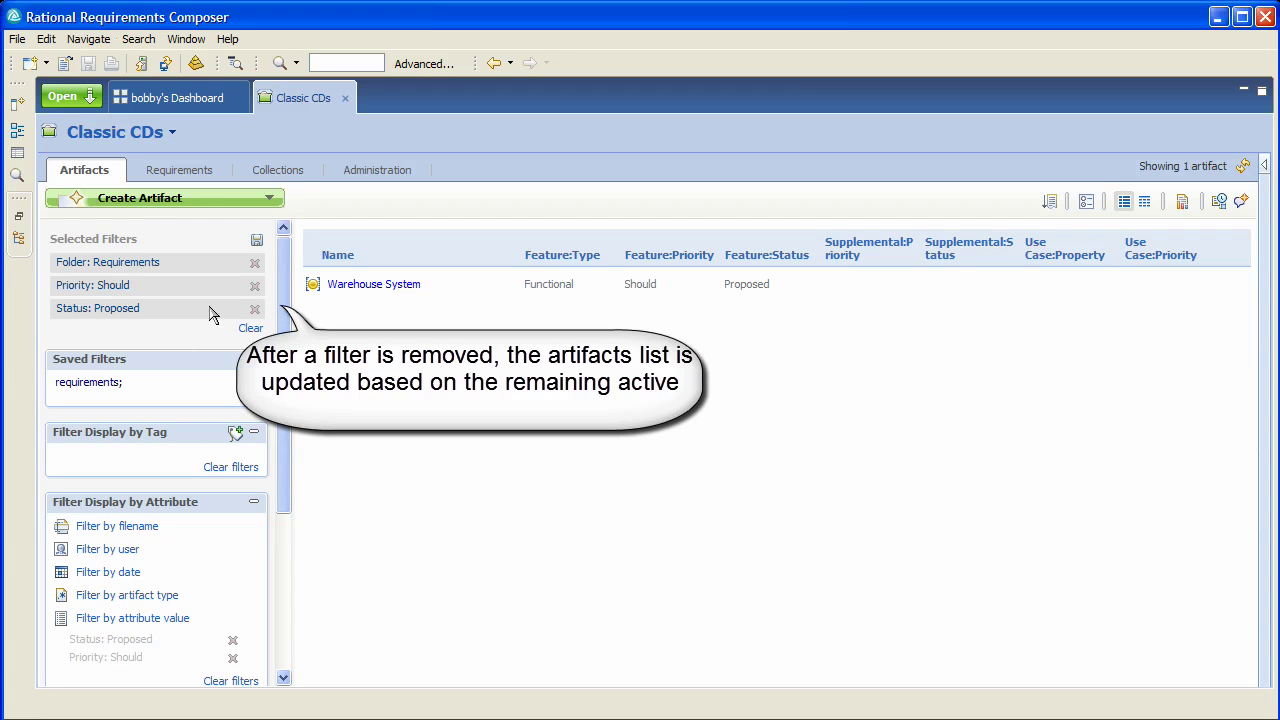
click(254, 285)
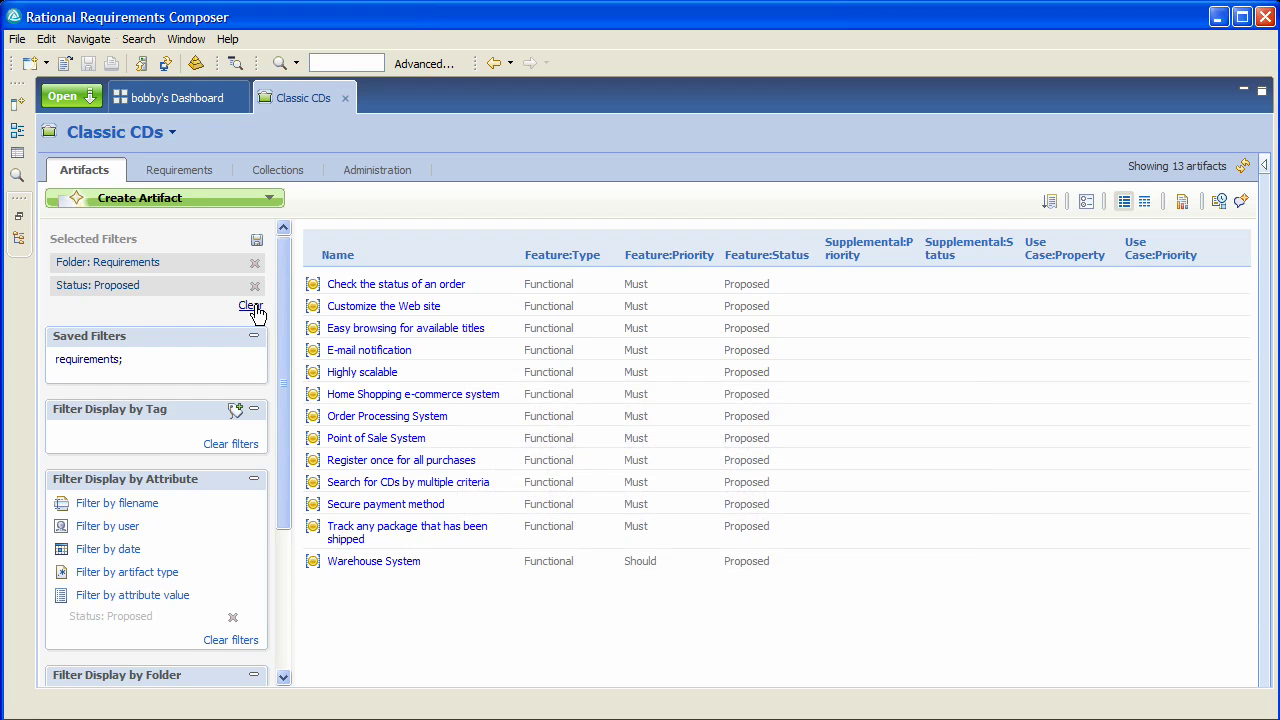
click(250, 305)
drag(281, 314, 283, 452)
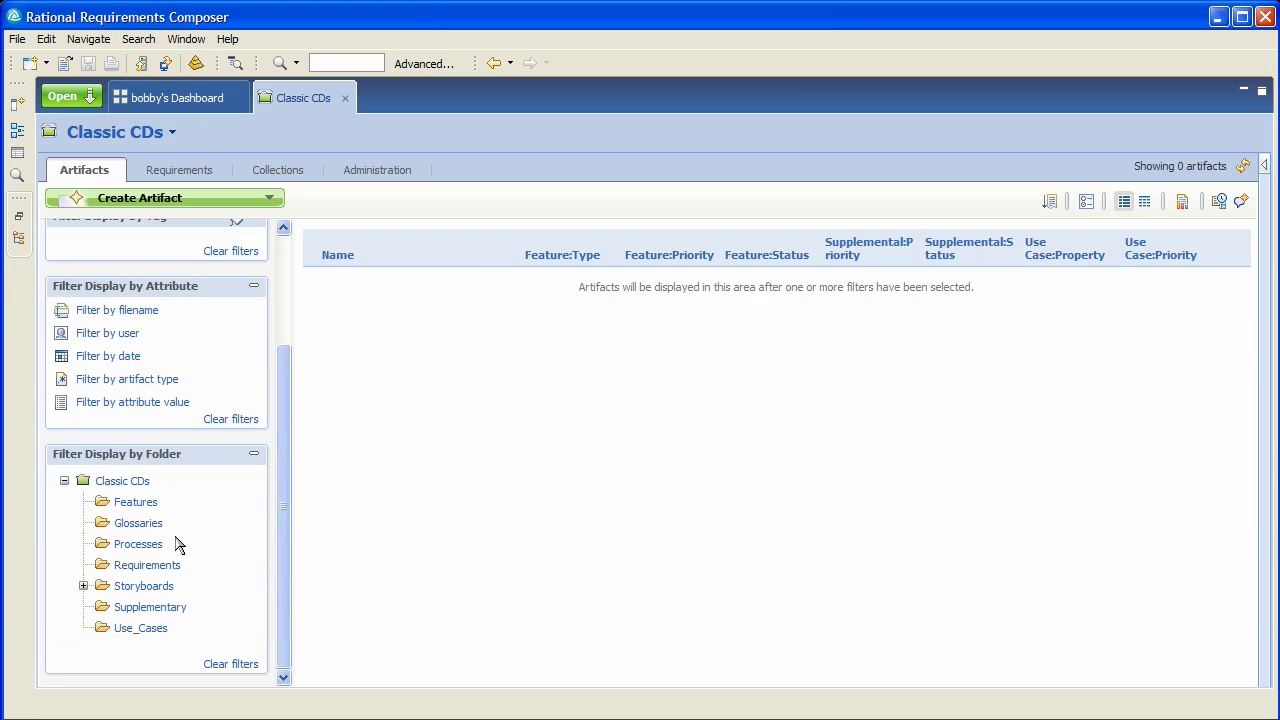
click(157, 567)
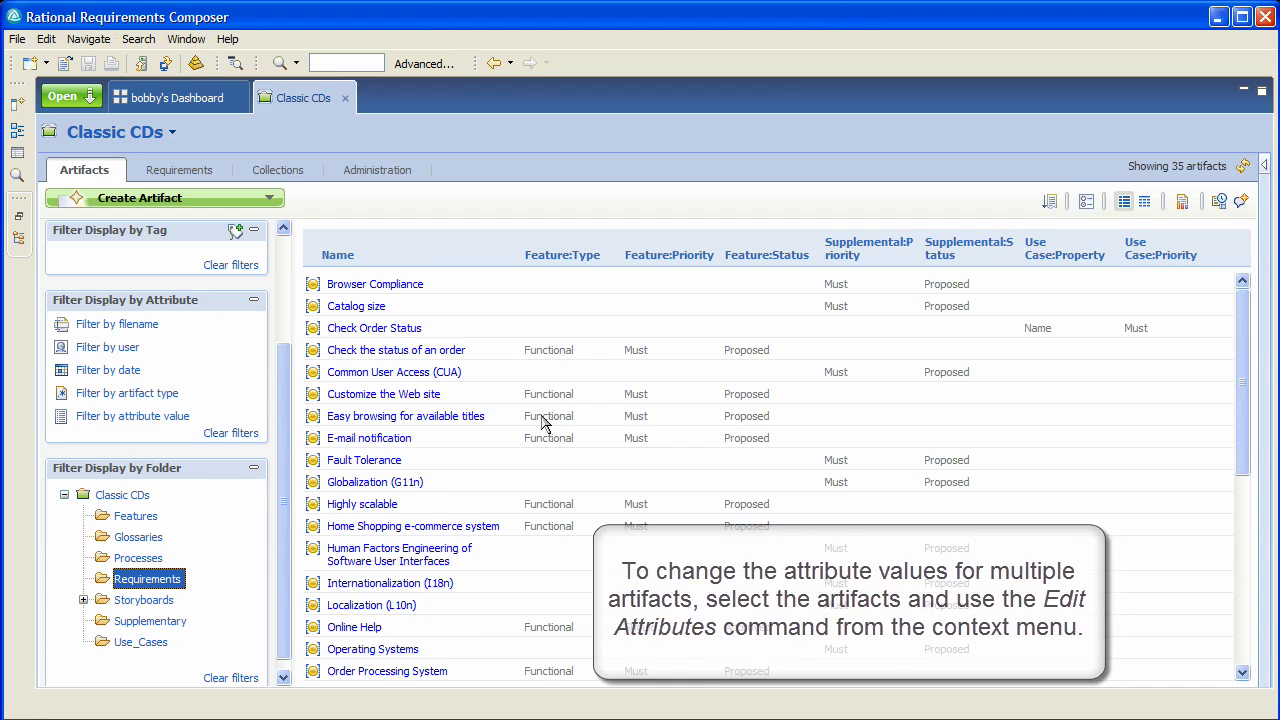
- Open Edit Attributes for the artifacts from Catalog size through Order Processing System and review the Feature, Use Case and Supplemental groups
click(582, 308)
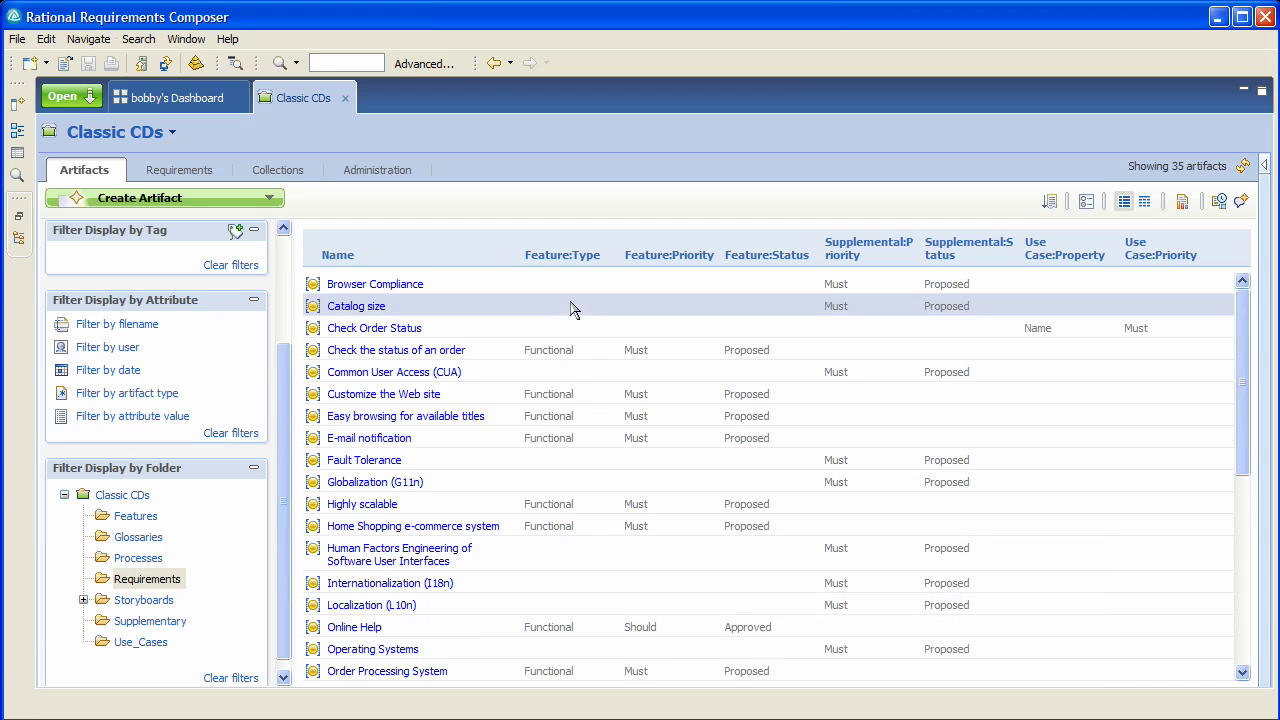
shift+click(588, 672)
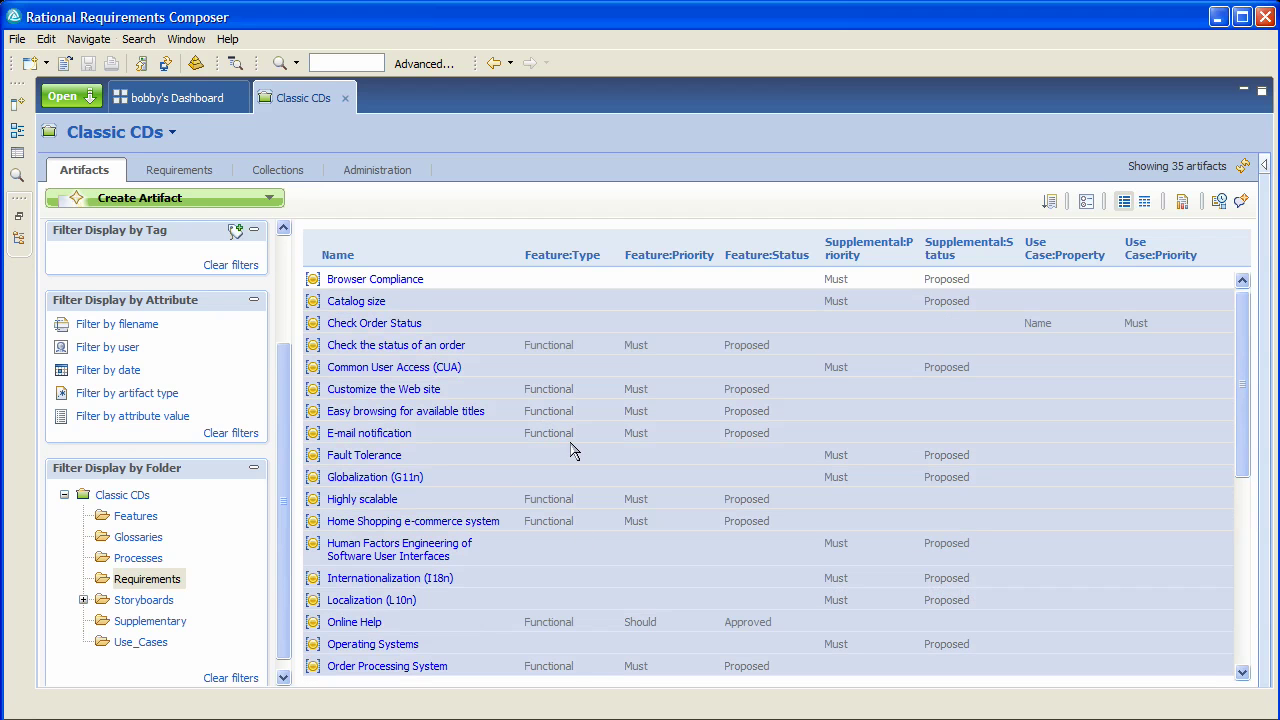
right_click(545, 306)
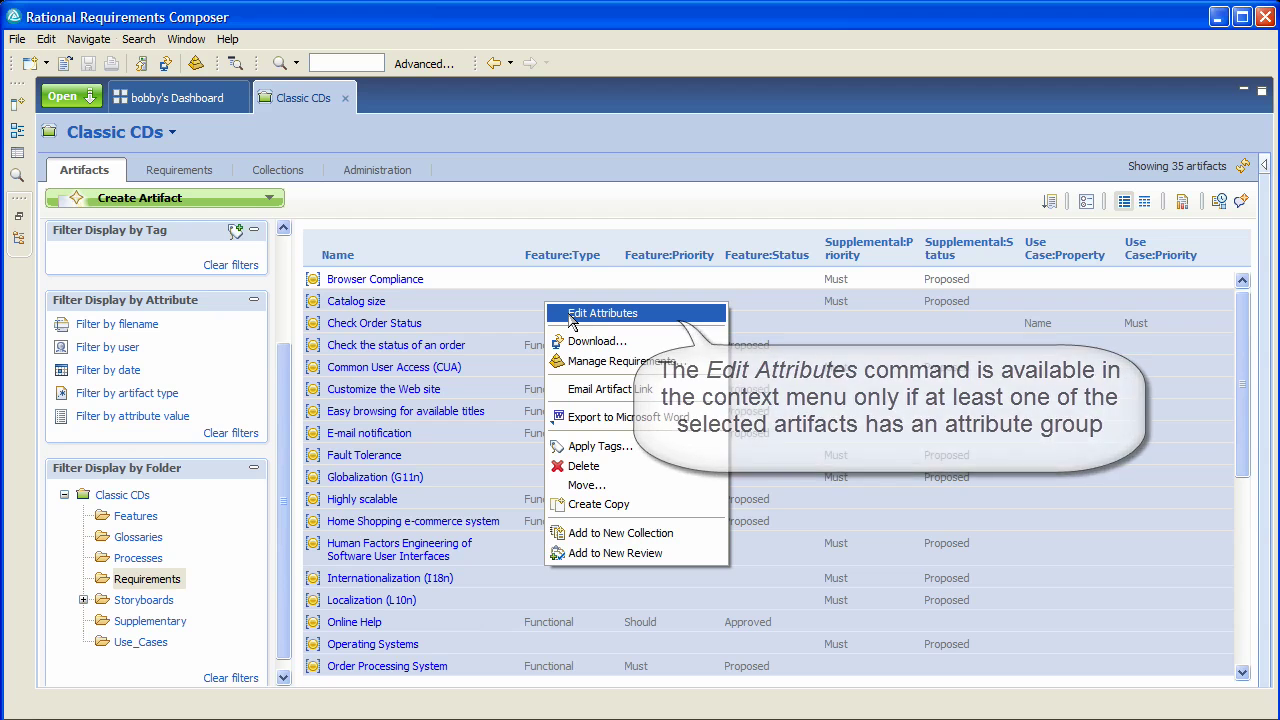
click(601, 313)
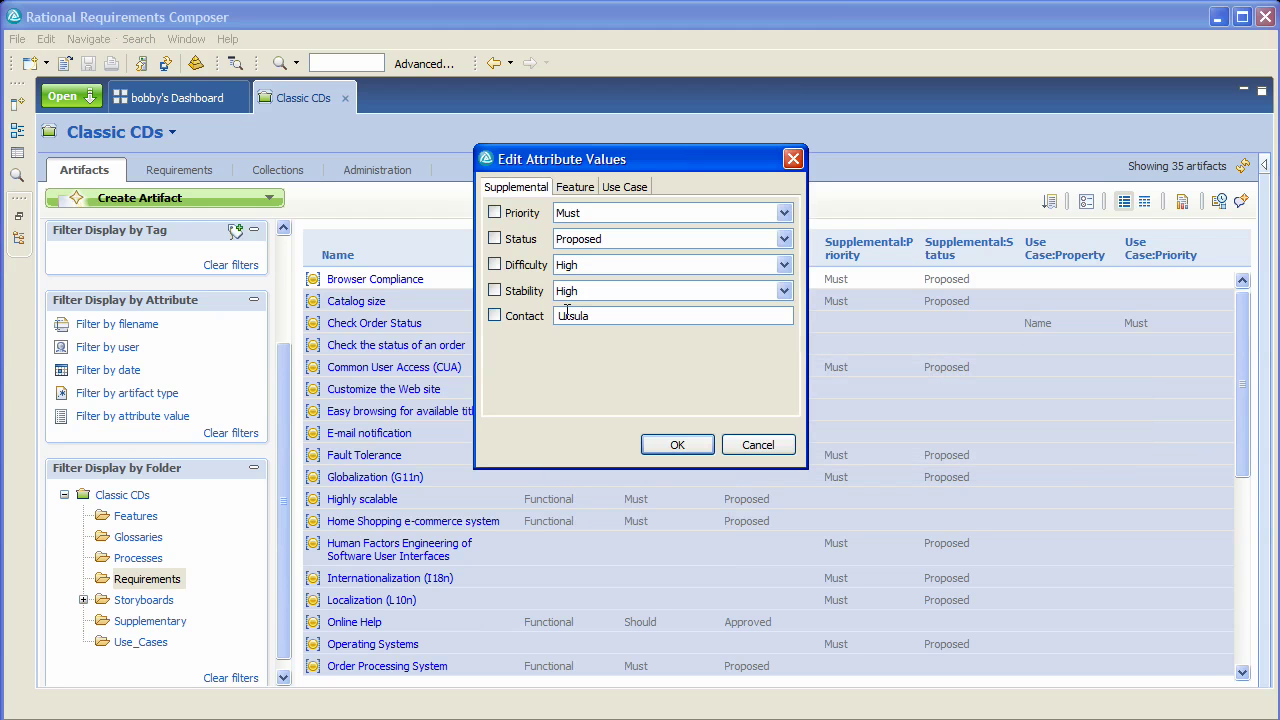
click(584, 192)
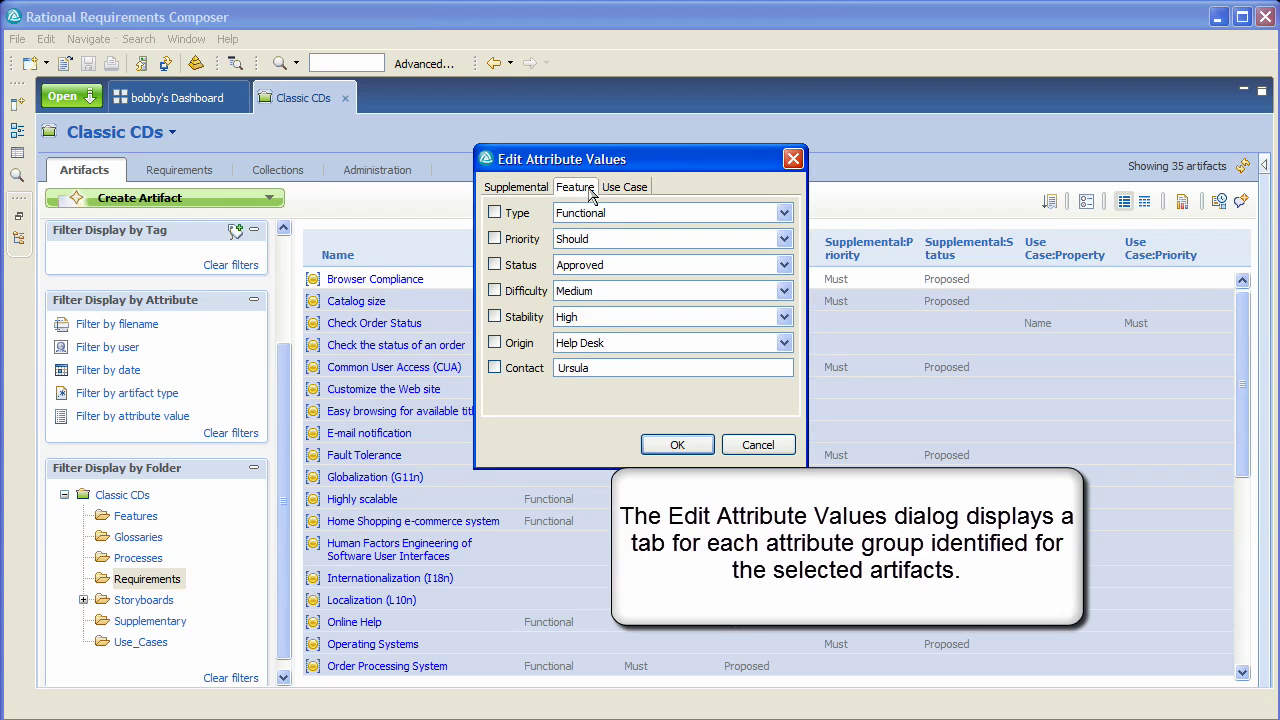
click(628, 188)
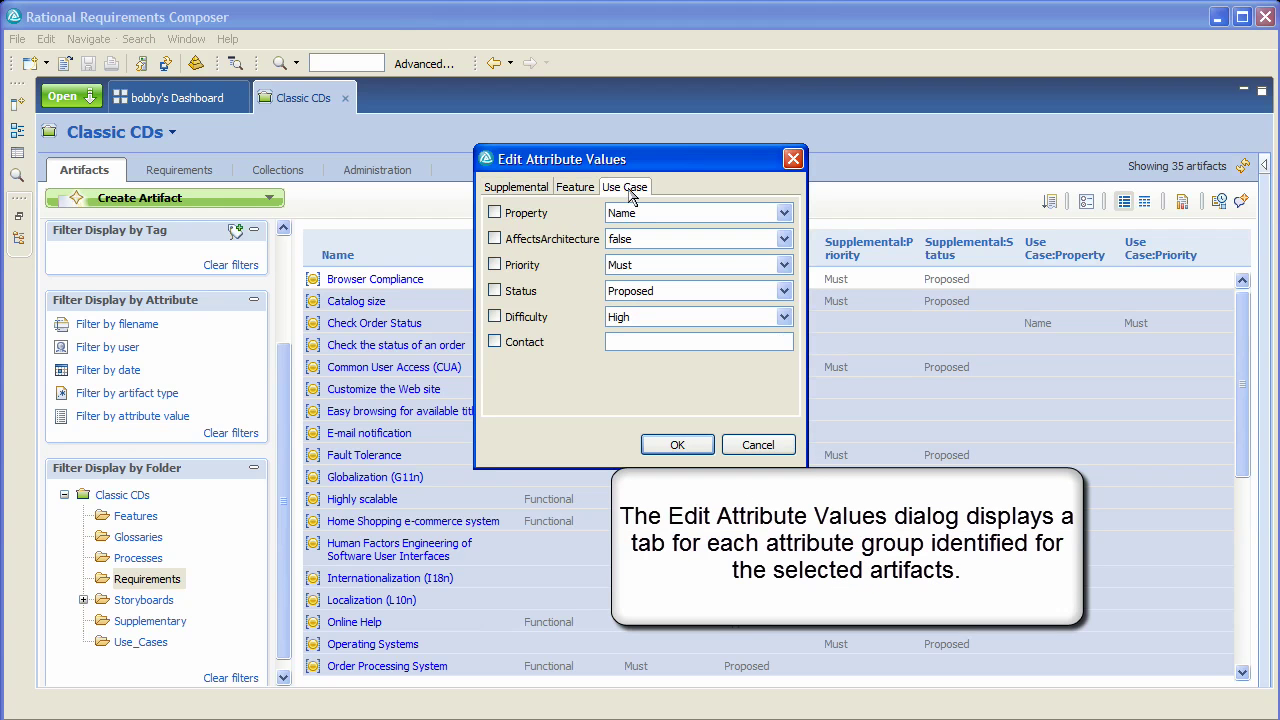
click(531, 190)
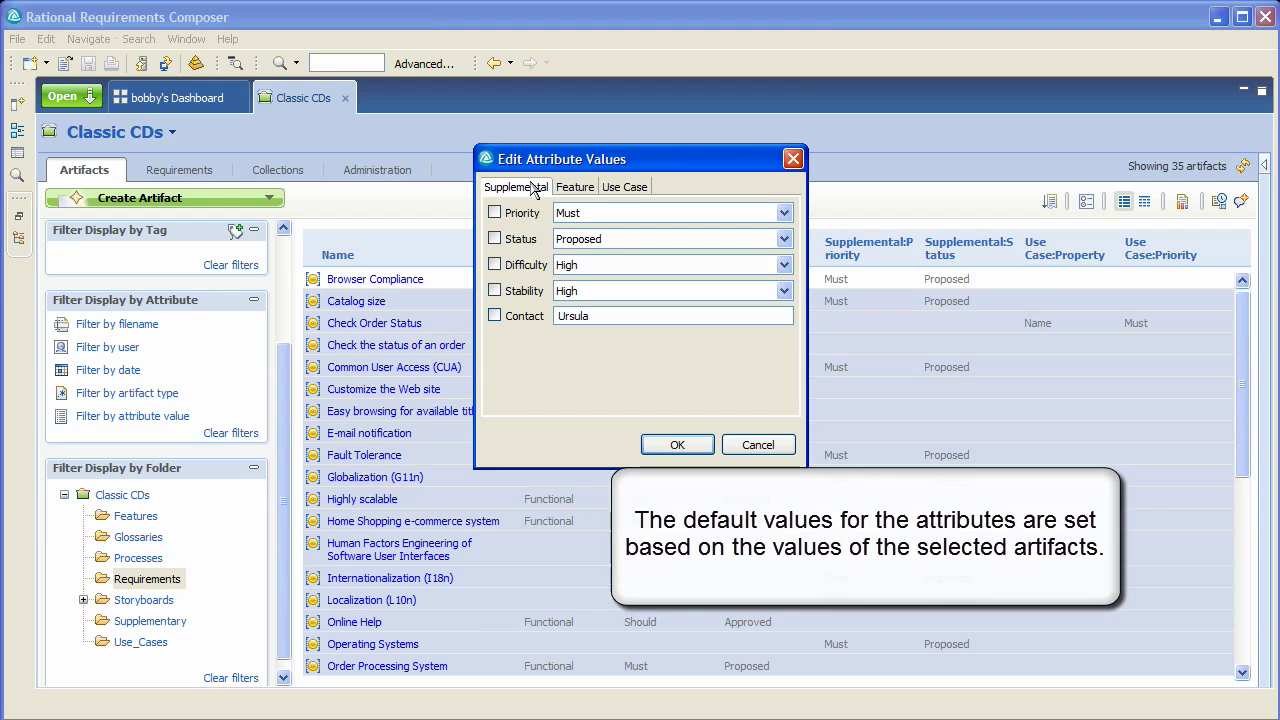
- Set the Supplemental group's Status to Approved and Difficulty to Low for the selected artifacts
click(605, 246)
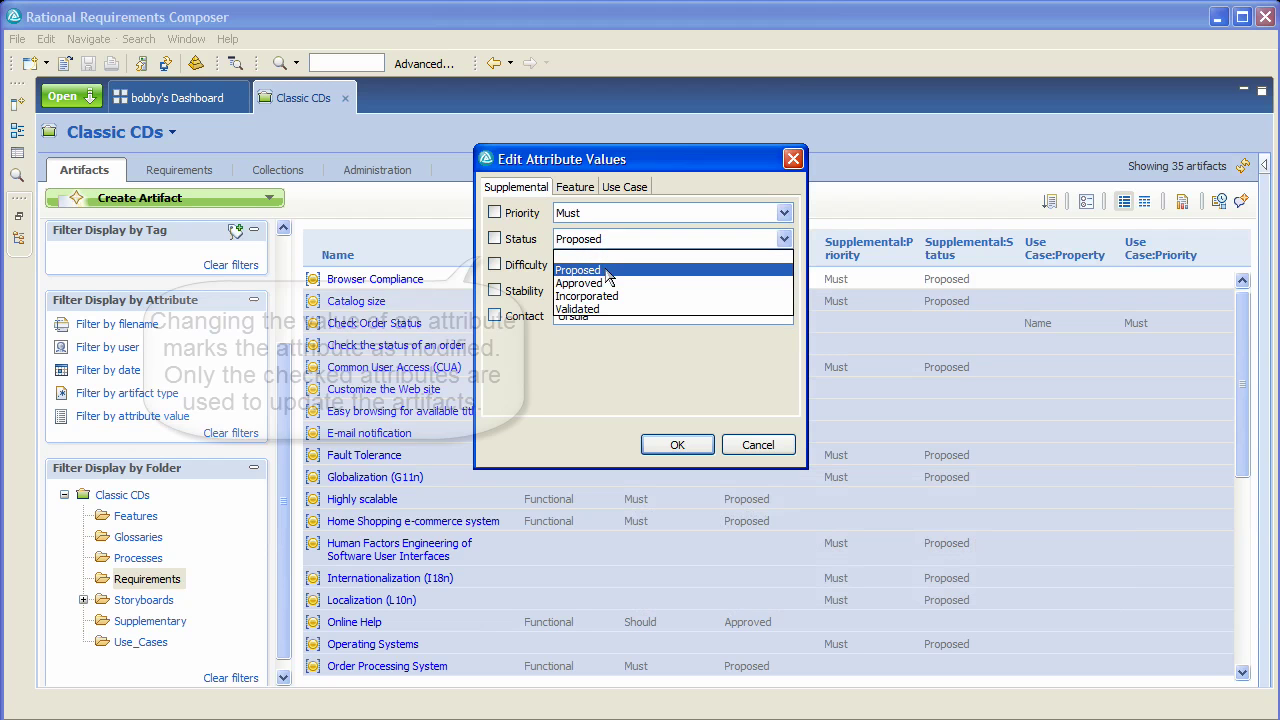
click(609, 284)
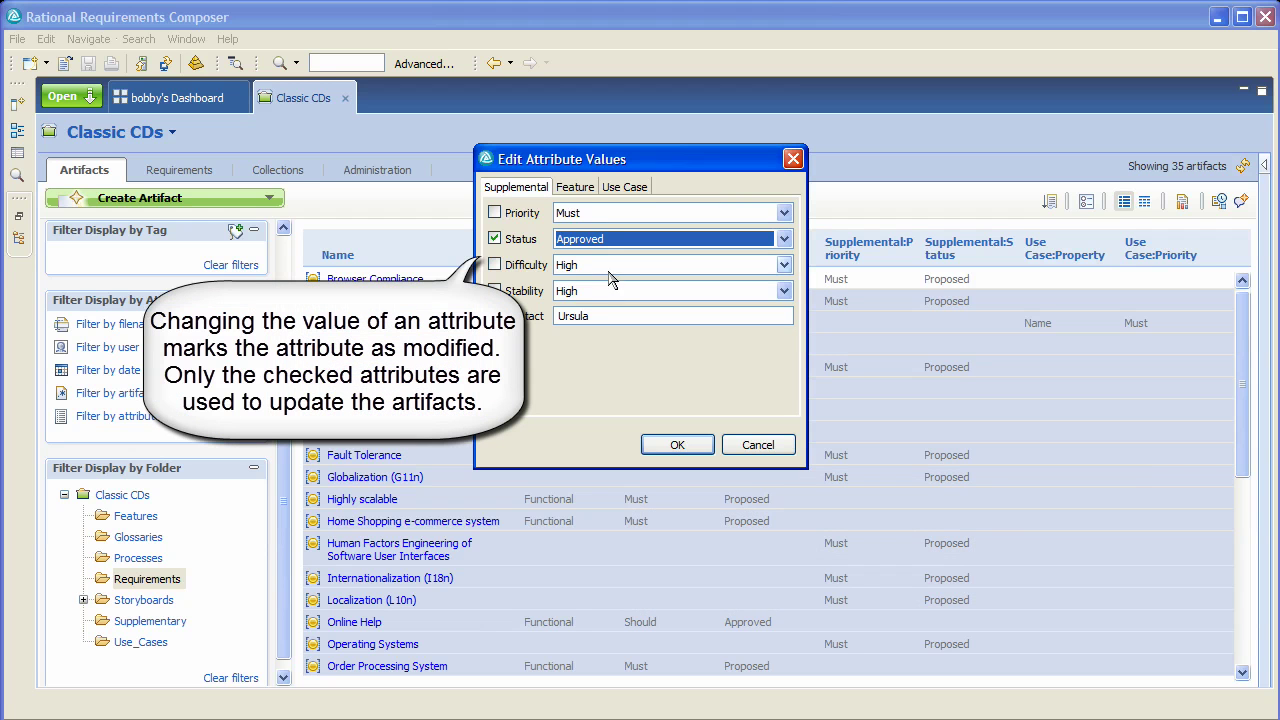
click(609, 265)
click(611, 322)
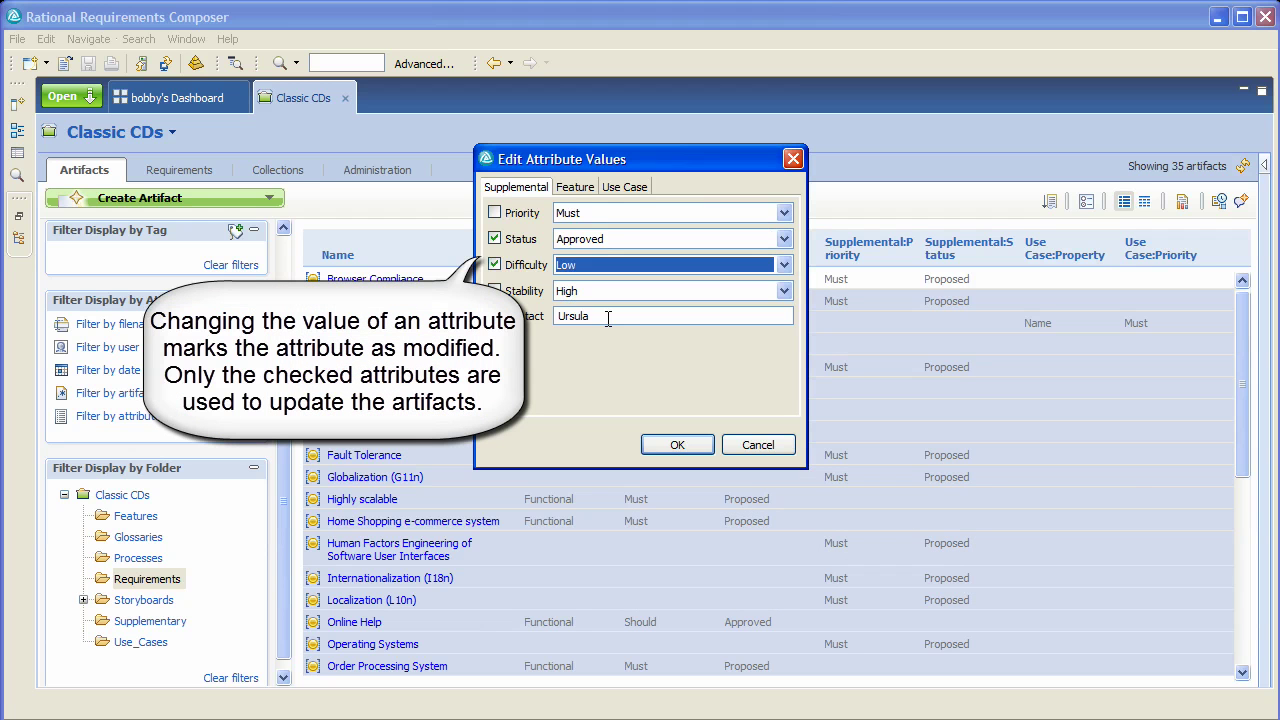
- In the Feature group, set Priority to the empty value and Status to Incorporated
click(572, 189)
click(590, 246)
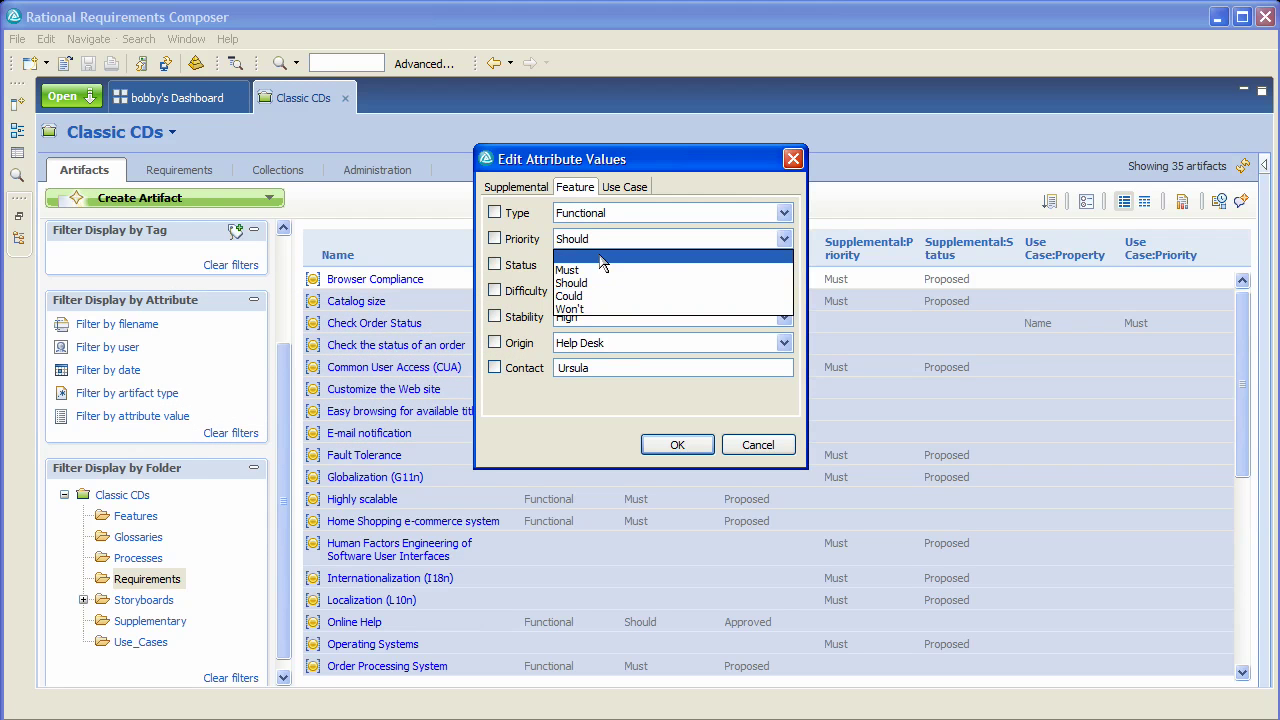
click(603, 254)
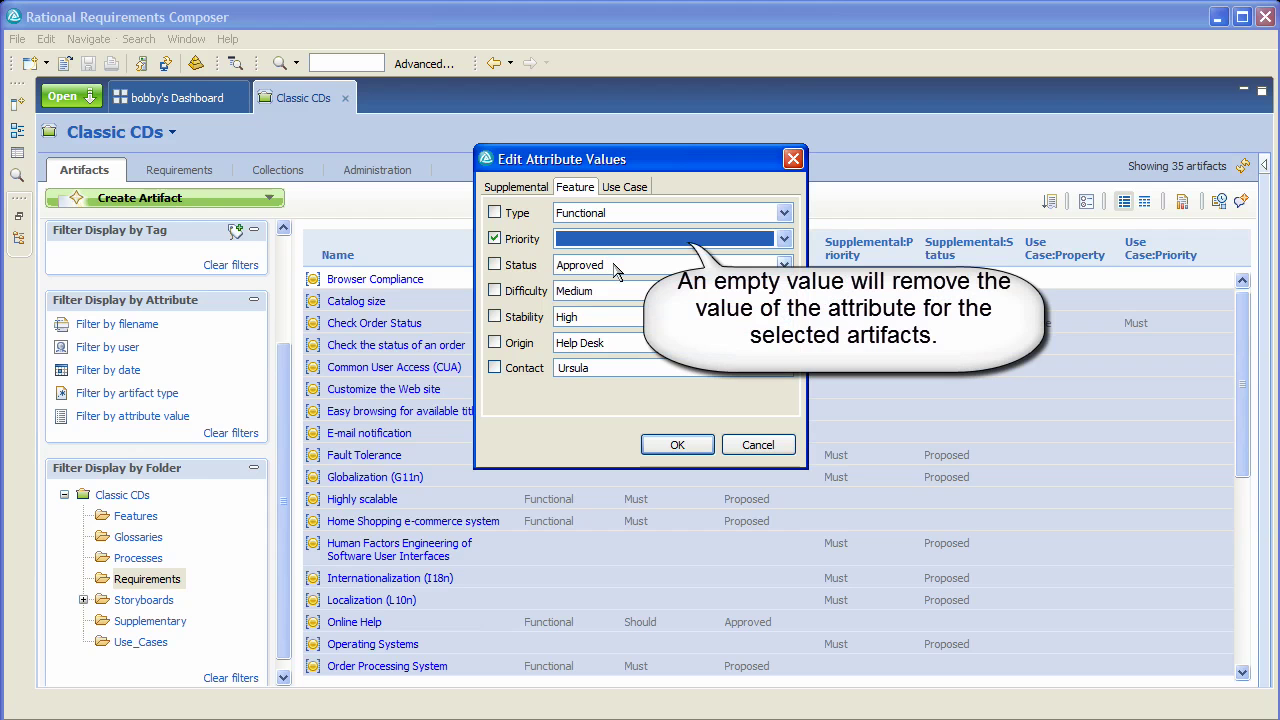
click(615, 268)
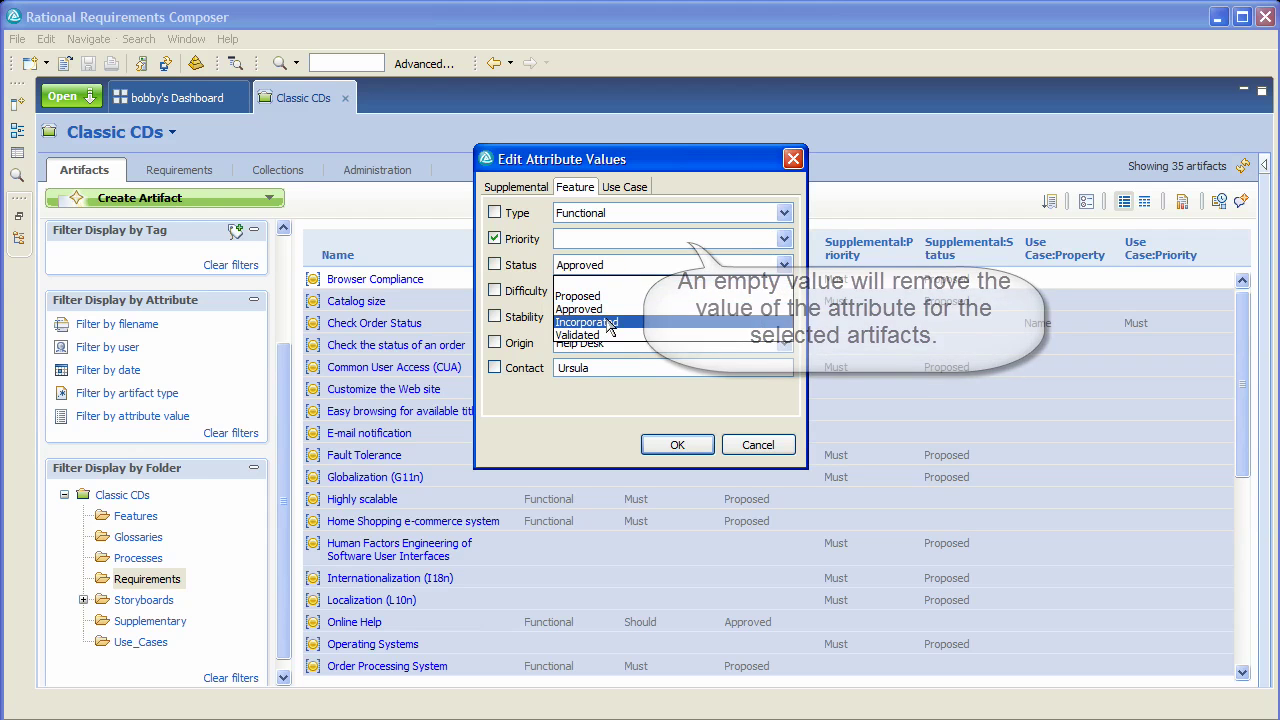
click(608, 324)
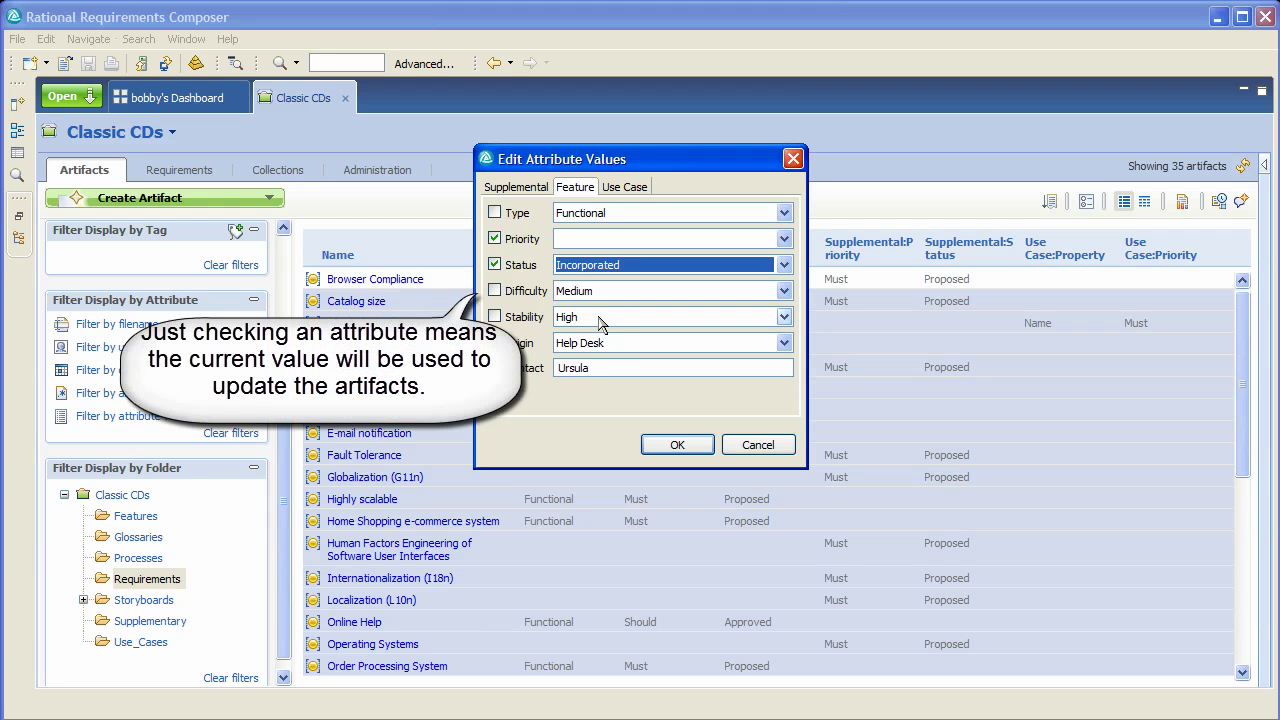
- Leave the Feature group's Priority and Difficulty out of the update and apply the attribute changes to the selected artifacts
click(494, 291)
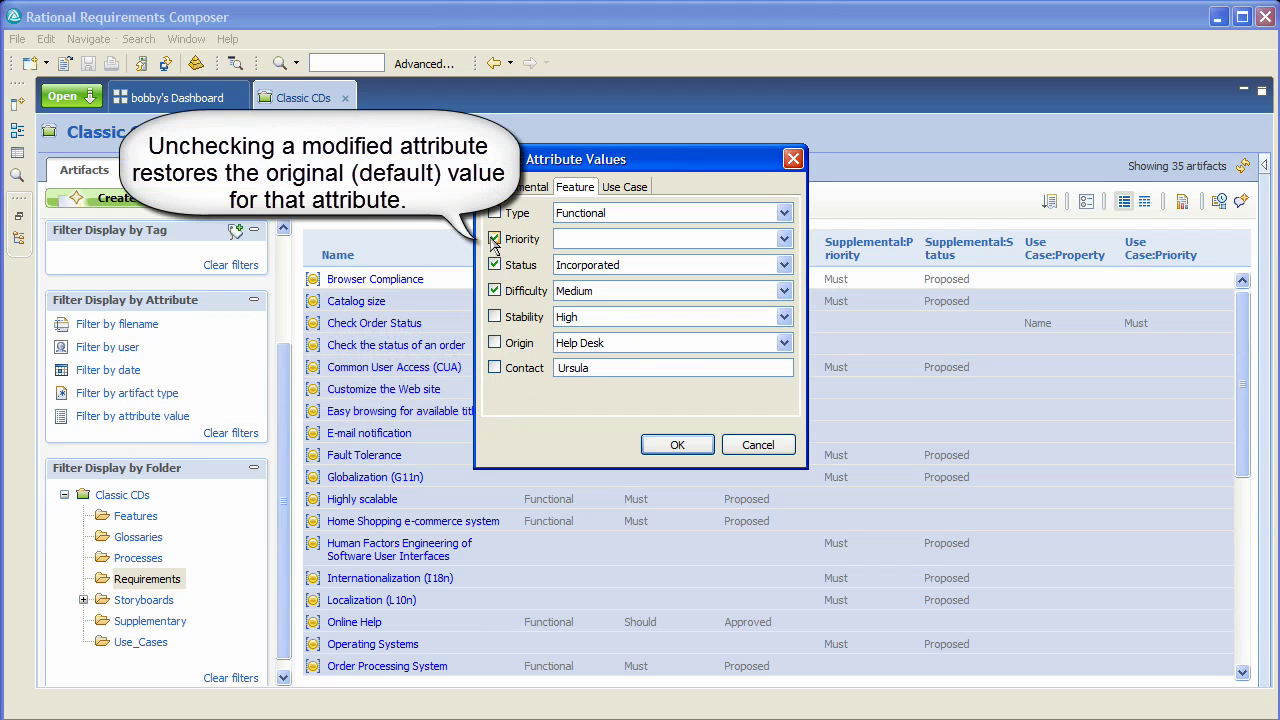
click(494, 240)
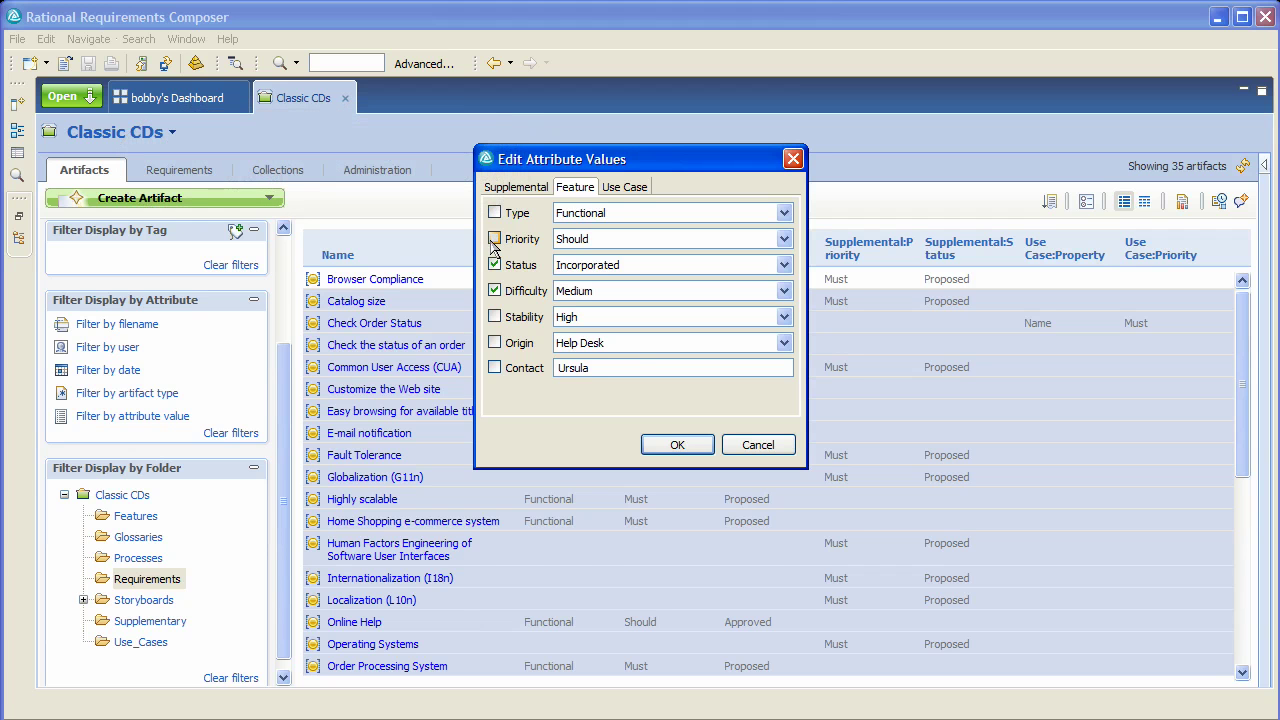
click(495, 292)
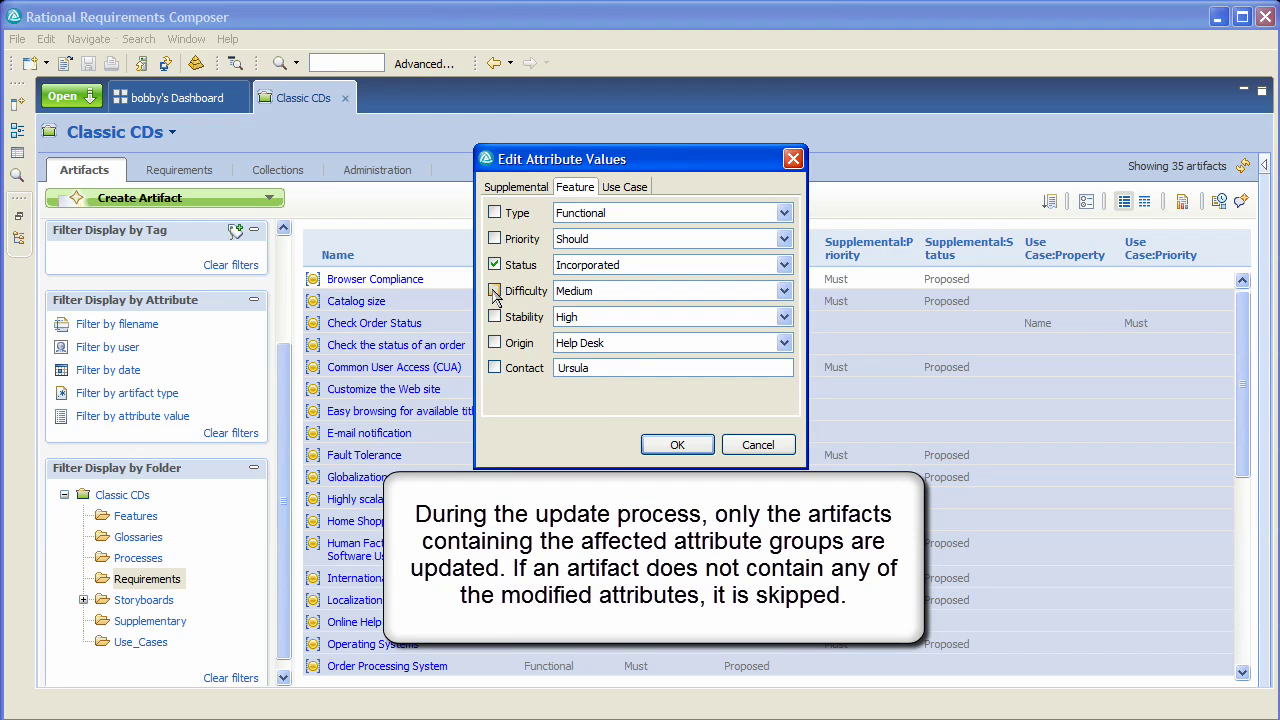
click(670, 446)
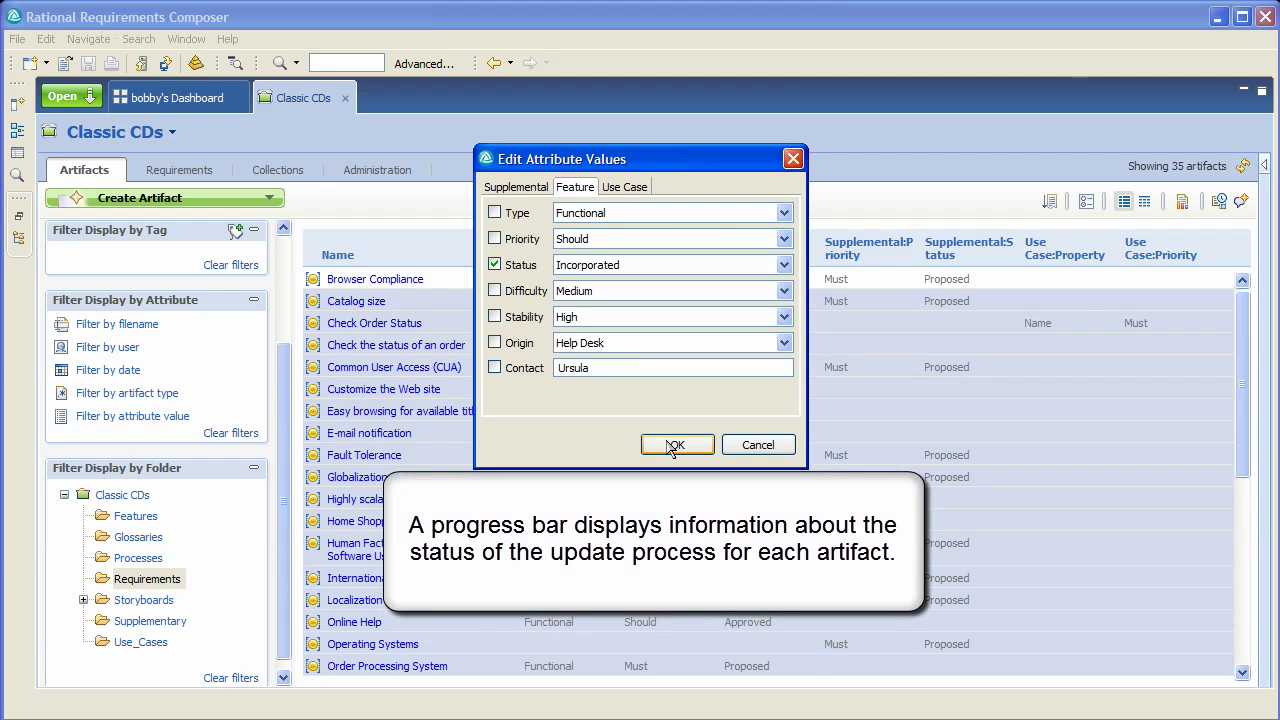
click(670, 446)
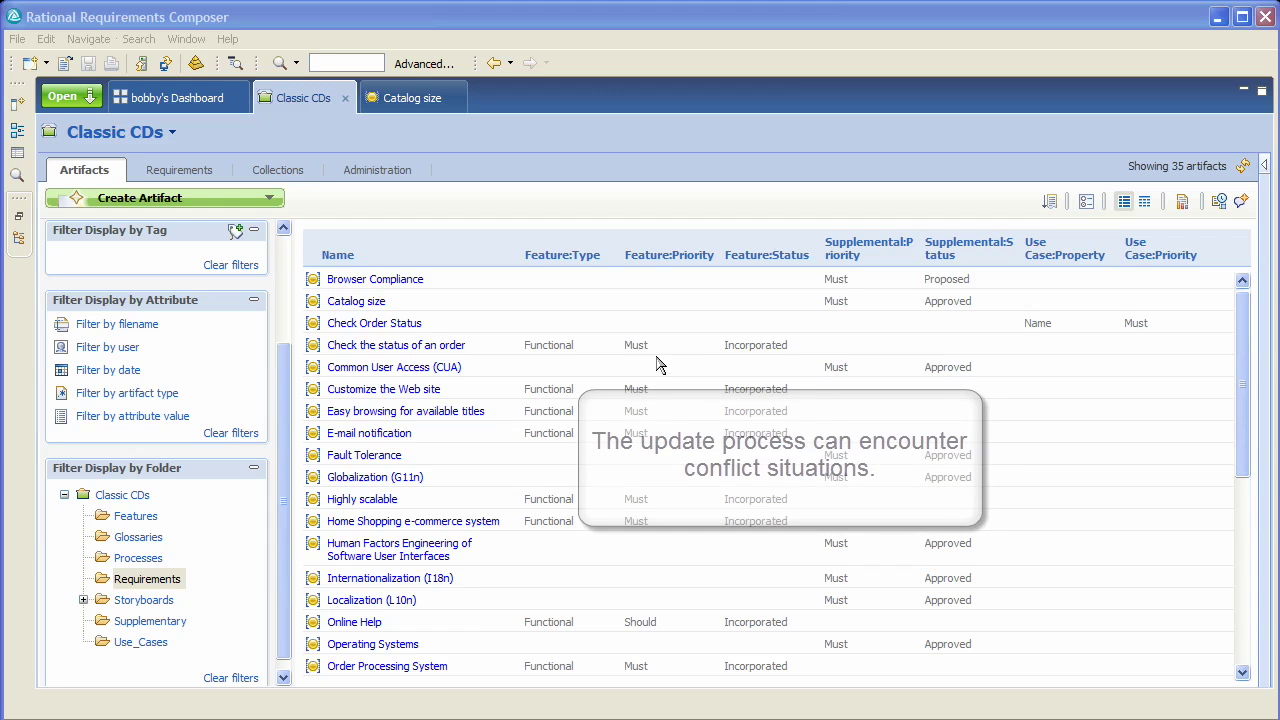
- View the Catalog size artifact in its editor and return to the Classic CDs artifact list
click(424, 100)
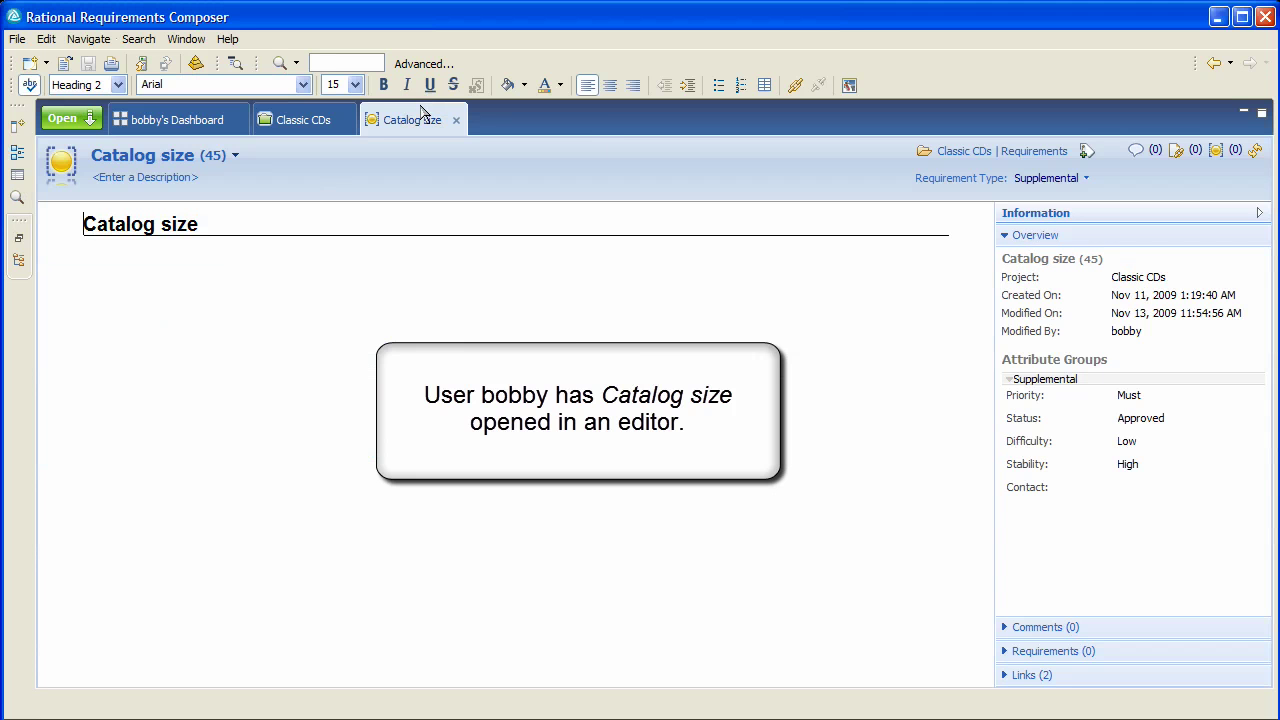
click(316, 124)
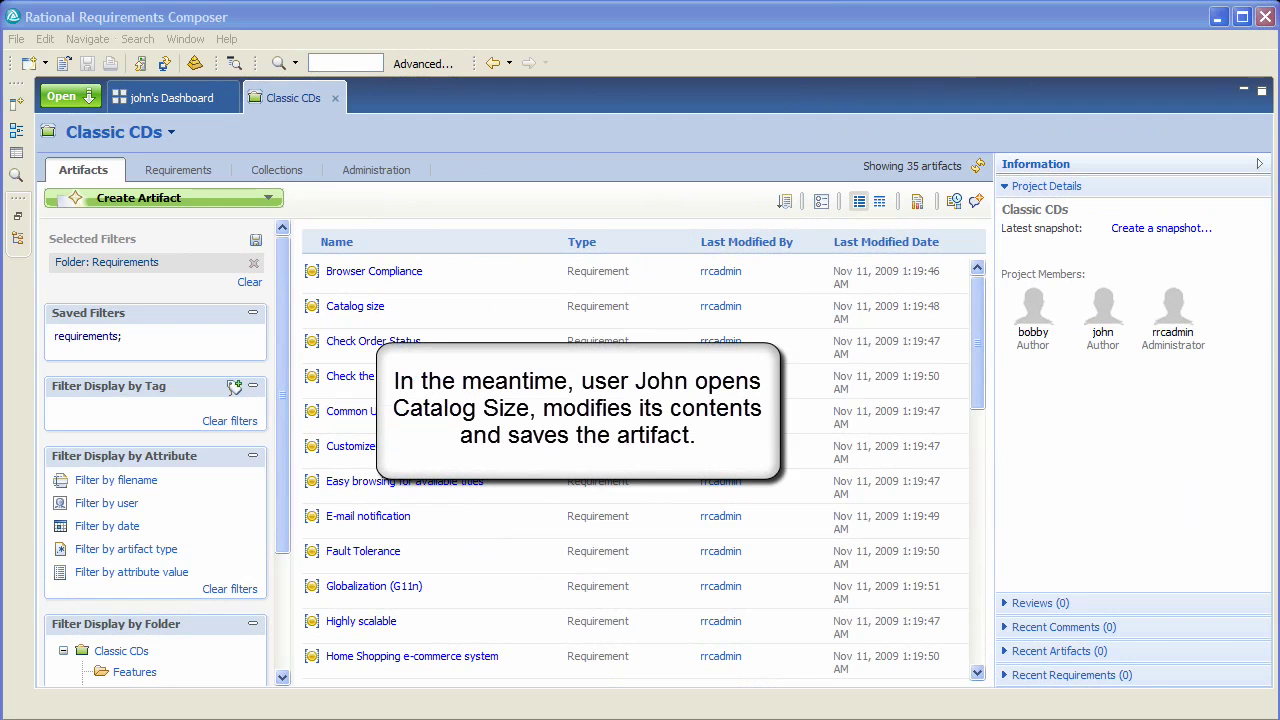
- In the second user's session, open Catalog size and add the line "New line added by" plus that user's name below the heading
click(362, 310)
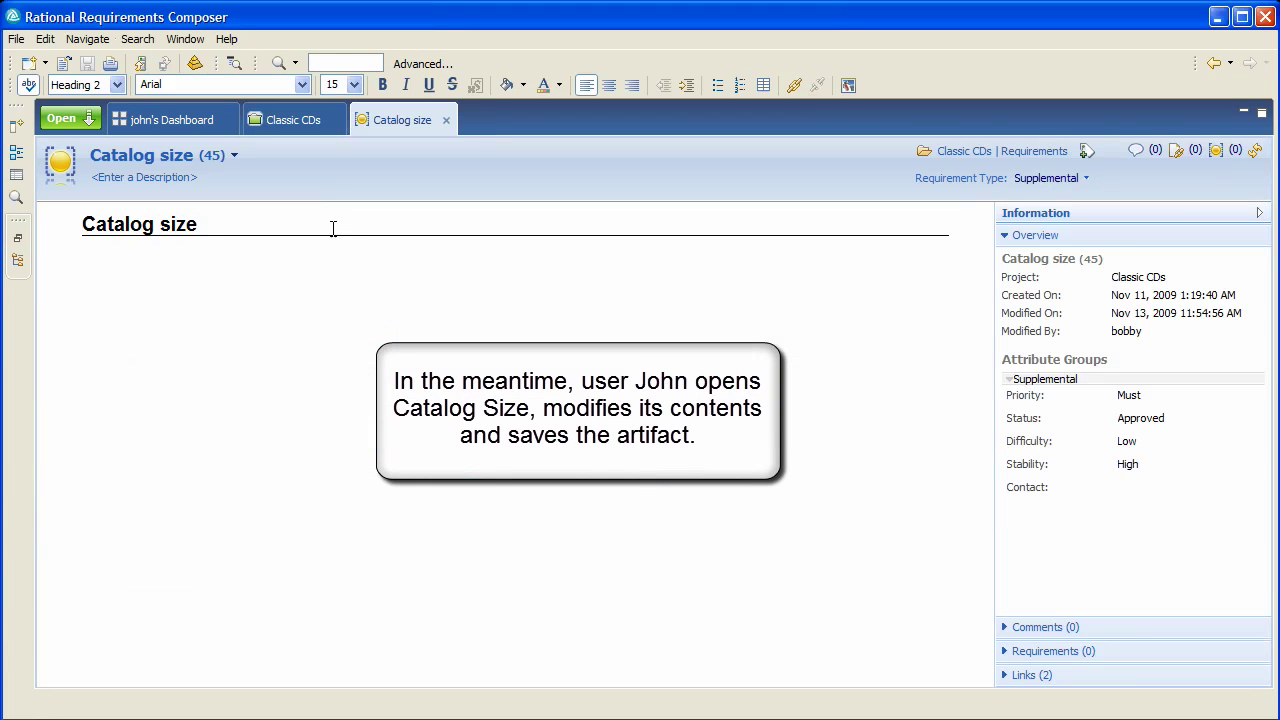
key(Return)
text(New line added)
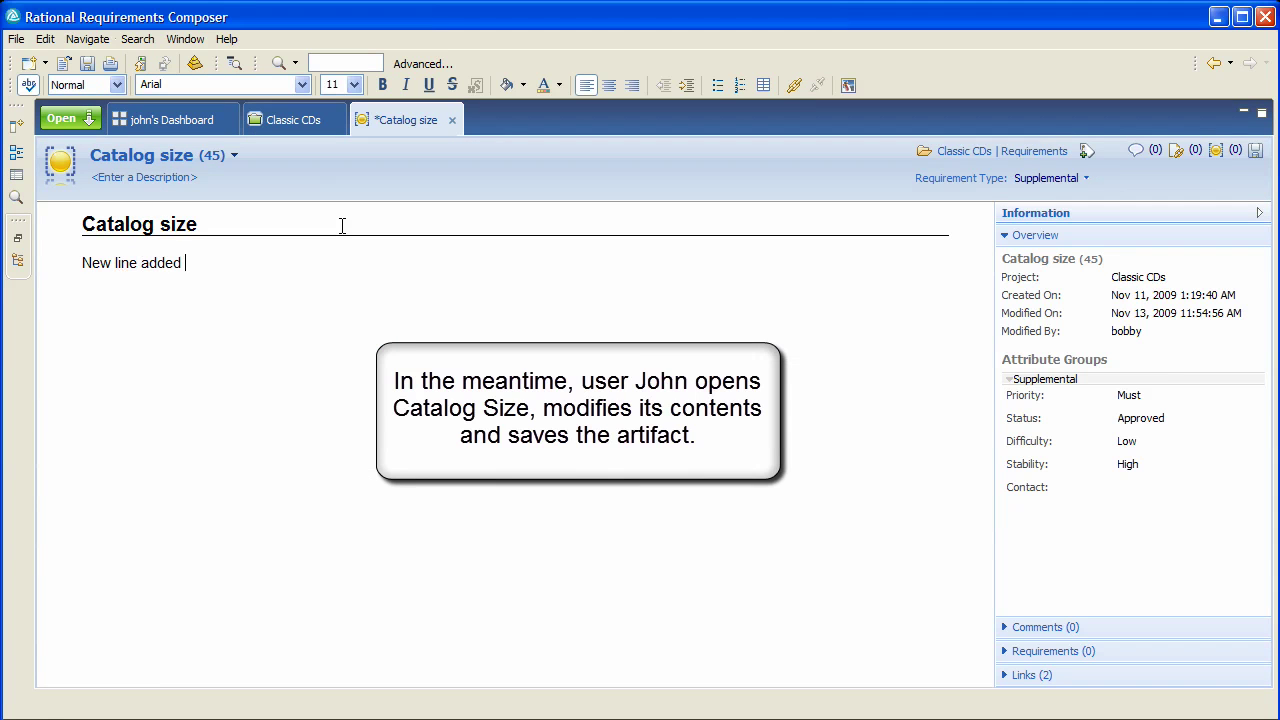
text( by John)
- Set Catalog size's Supplemental Status to Validated and save the artifact
click(1145, 421)
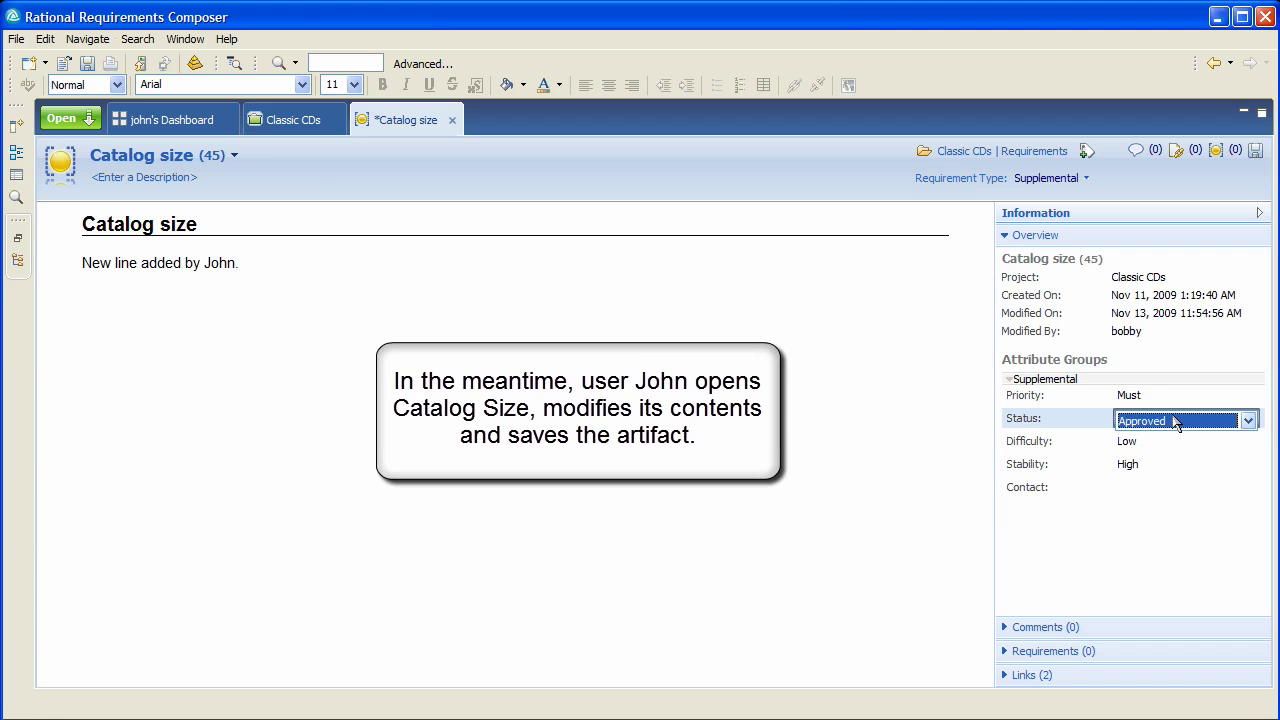
click(1249, 421)
click(1180, 490)
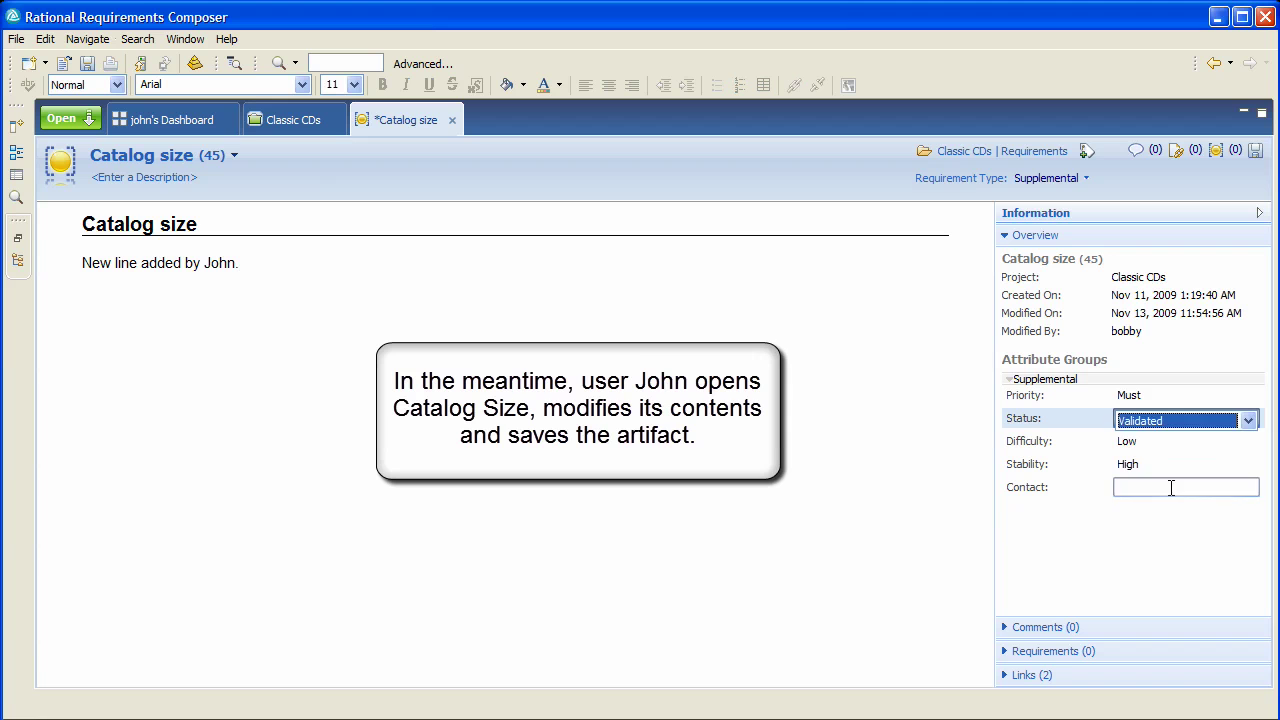
click(371, 266)
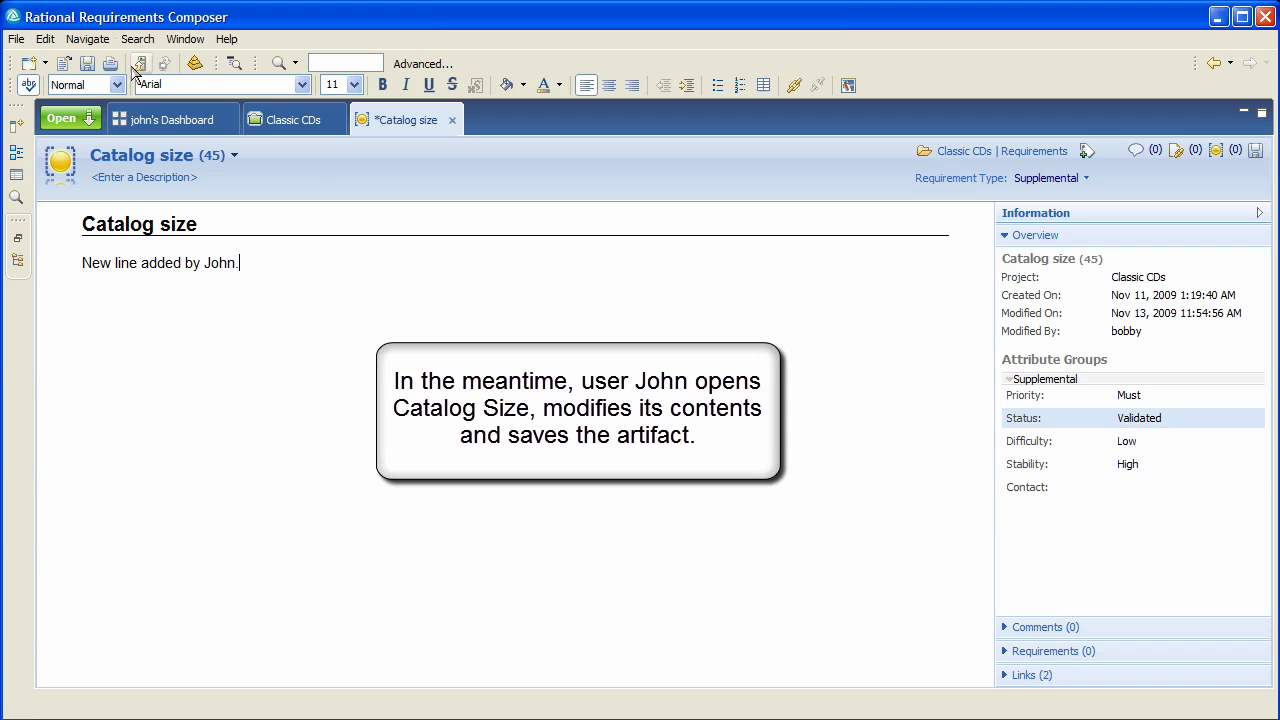
click(87, 64)
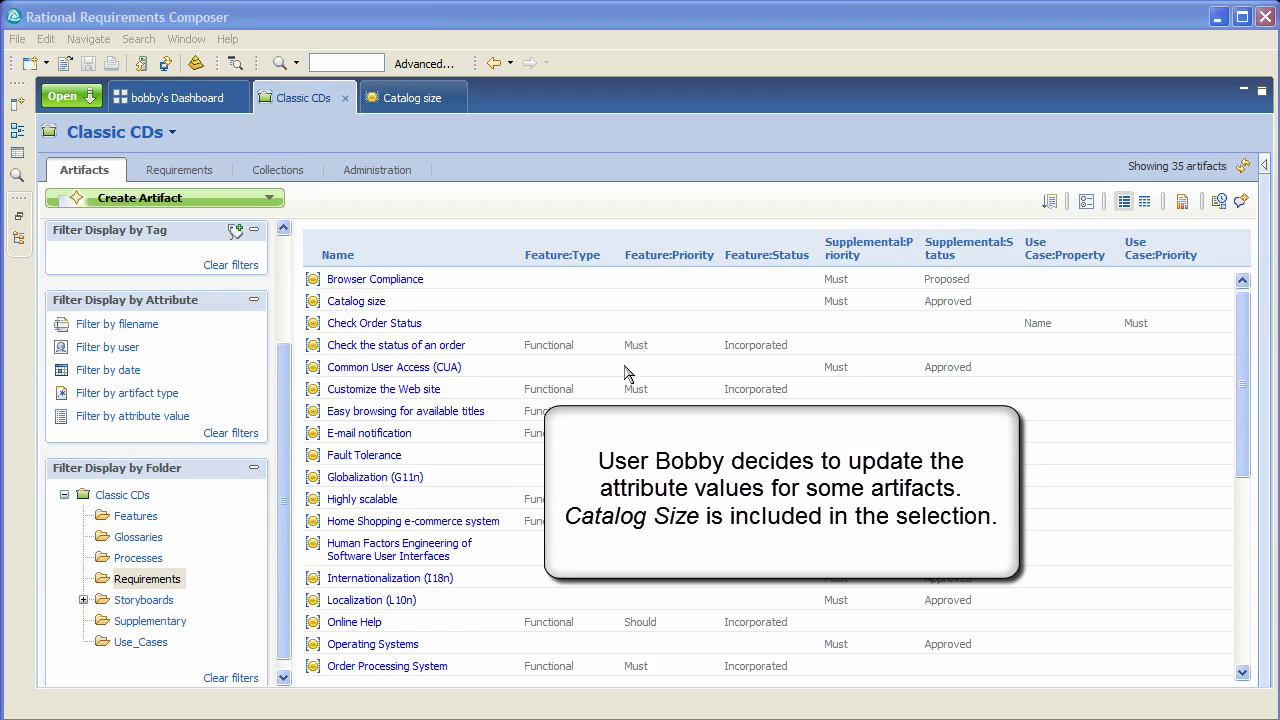
- In the first user's session, update Supplemental Status to Incorporated for Catalog size through Human Factors Engineering of Software User Interfaces
click(457, 305)
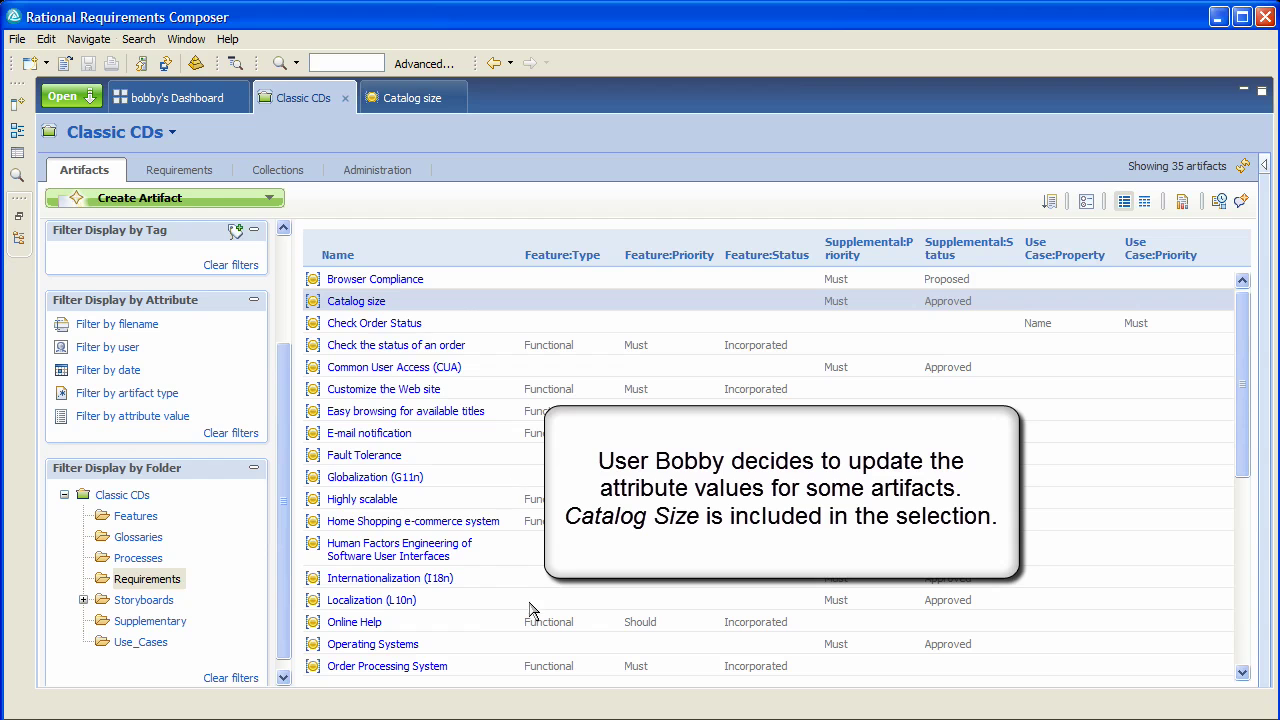
shift+click(541, 562)
right_click(543, 553)
click(586, 564)
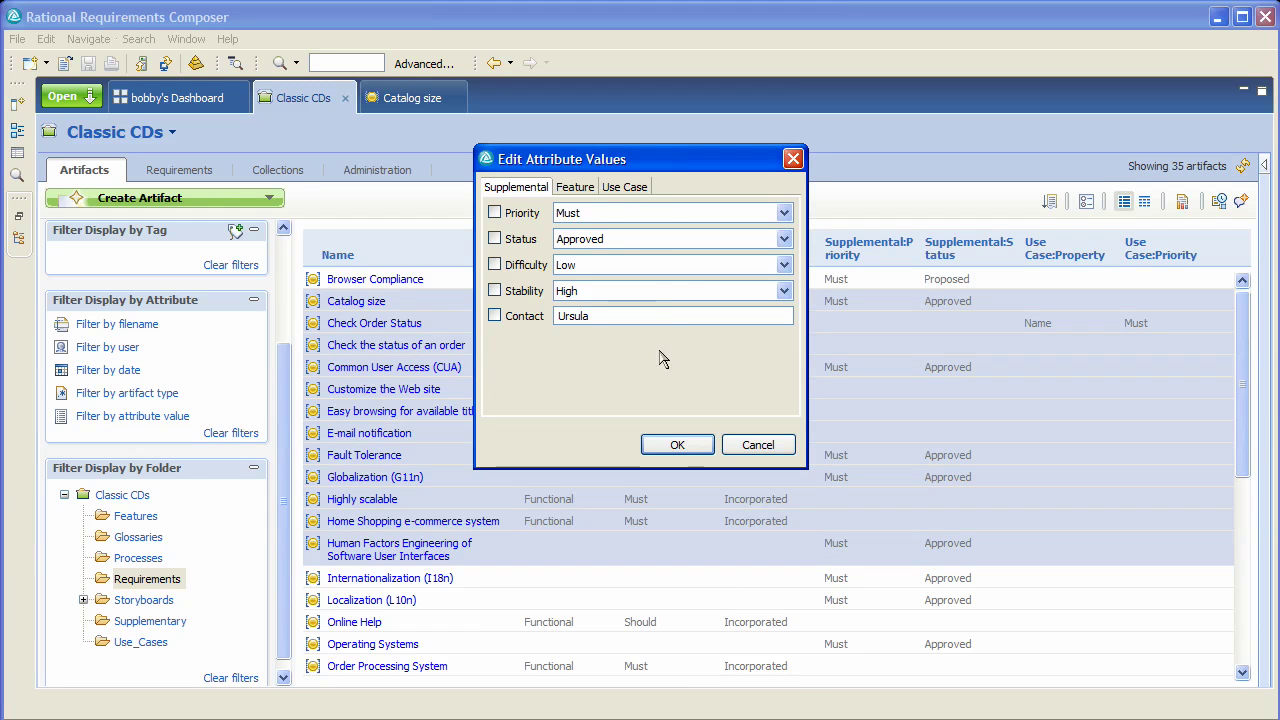
click(602, 244)
click(587, 296)
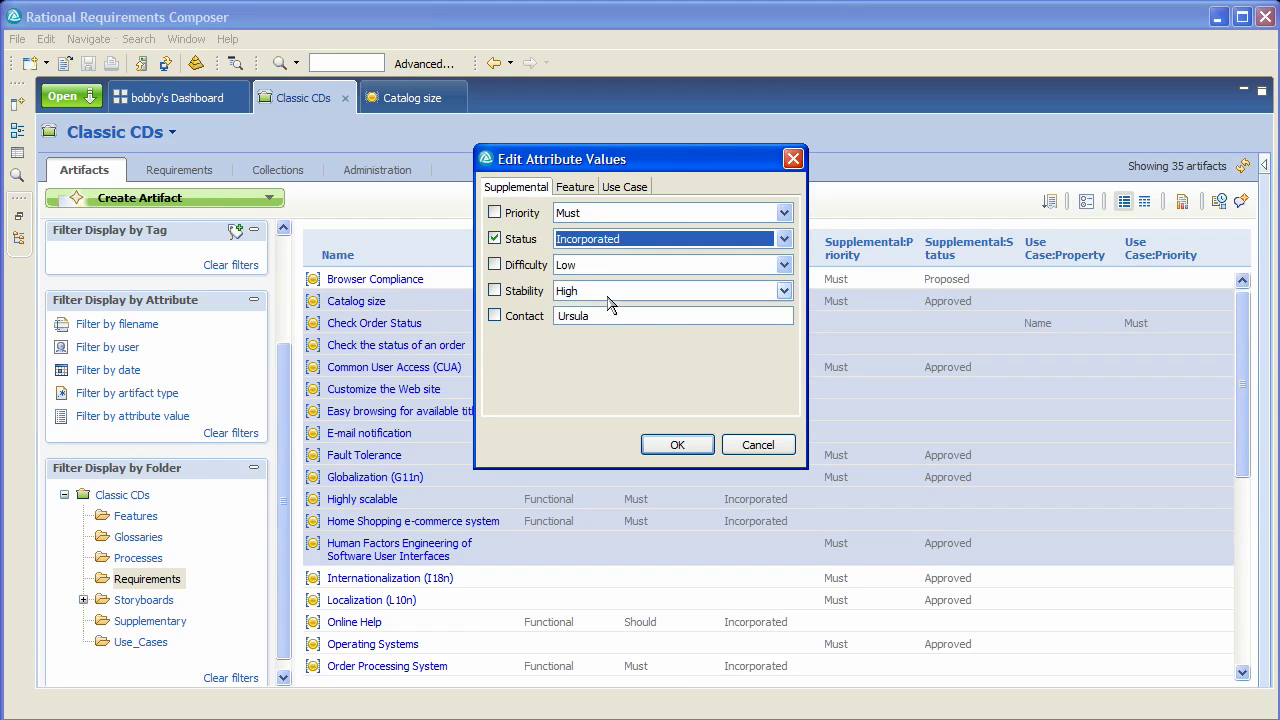
click(670, 444)
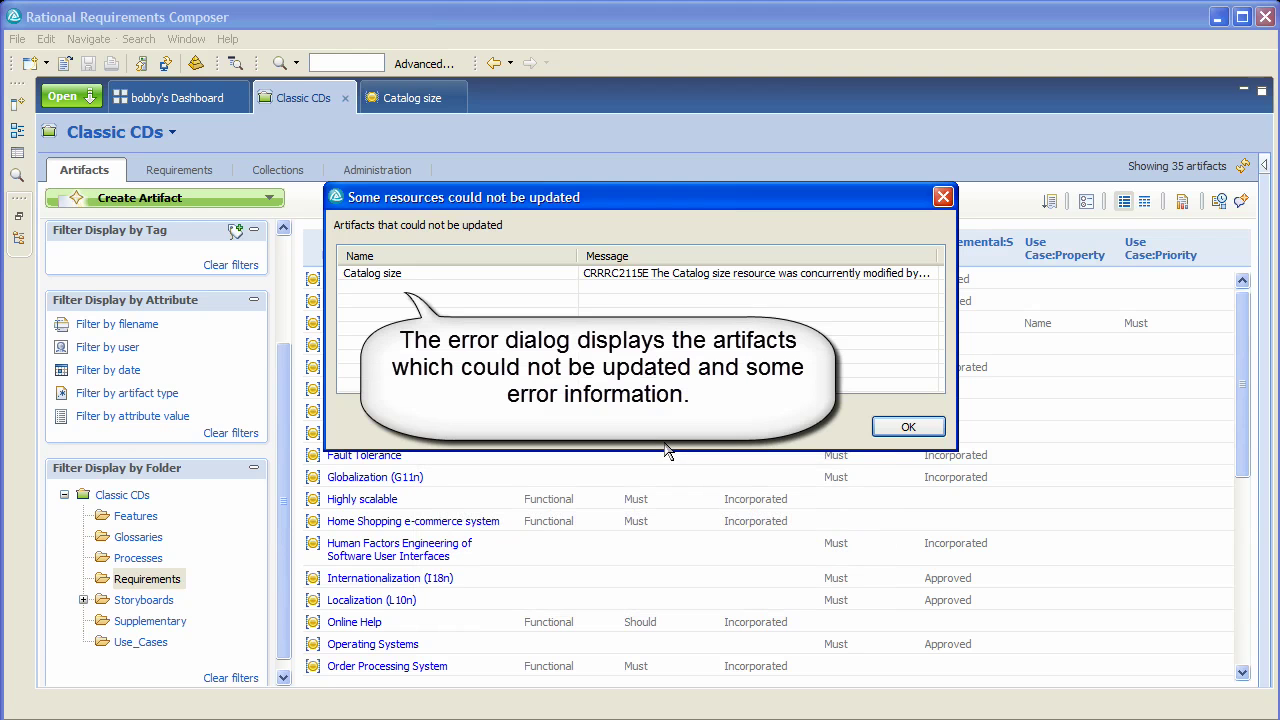
- Resize the error list's columns to read the full message for Catalog size, and dismiss the dialog
drag(576, 260, 414, 262)
drag(777, 255, 1015, 255)
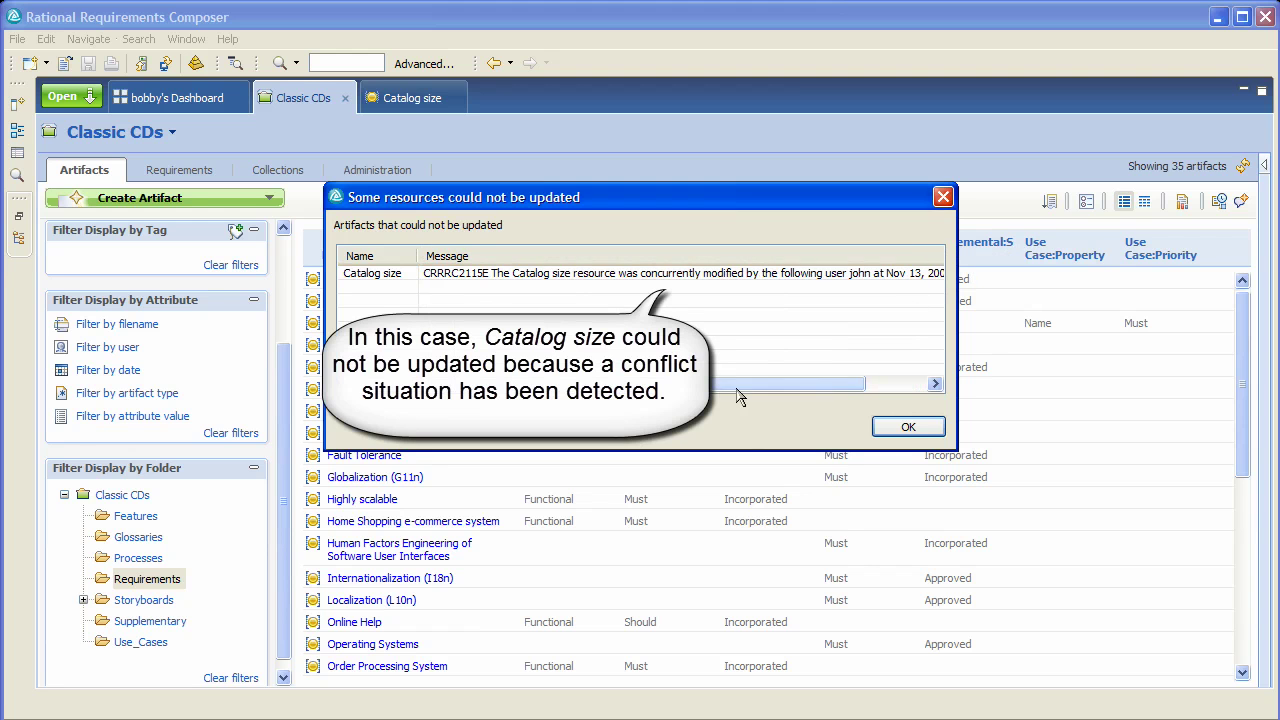
mouse_move(720, 393)
mouse_down()
mouse_move(792, 397)
mouse_move(736, 399)
mouse_up()
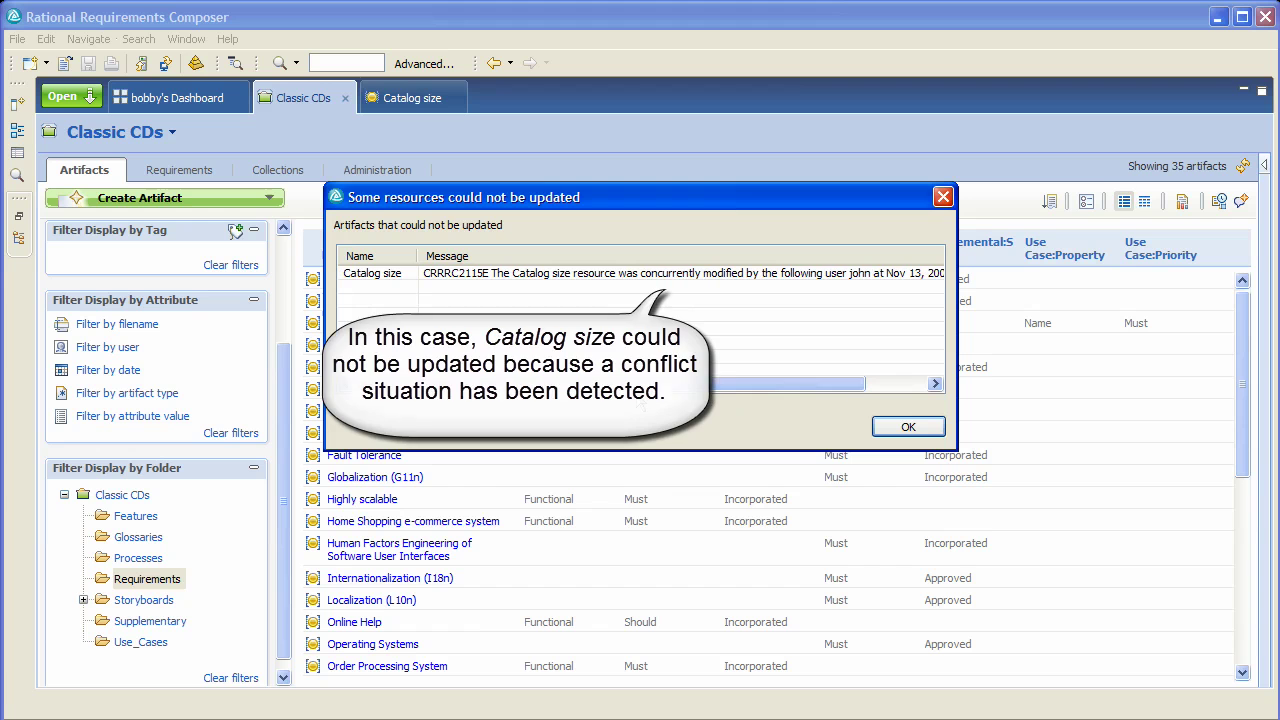
click(906, 428)
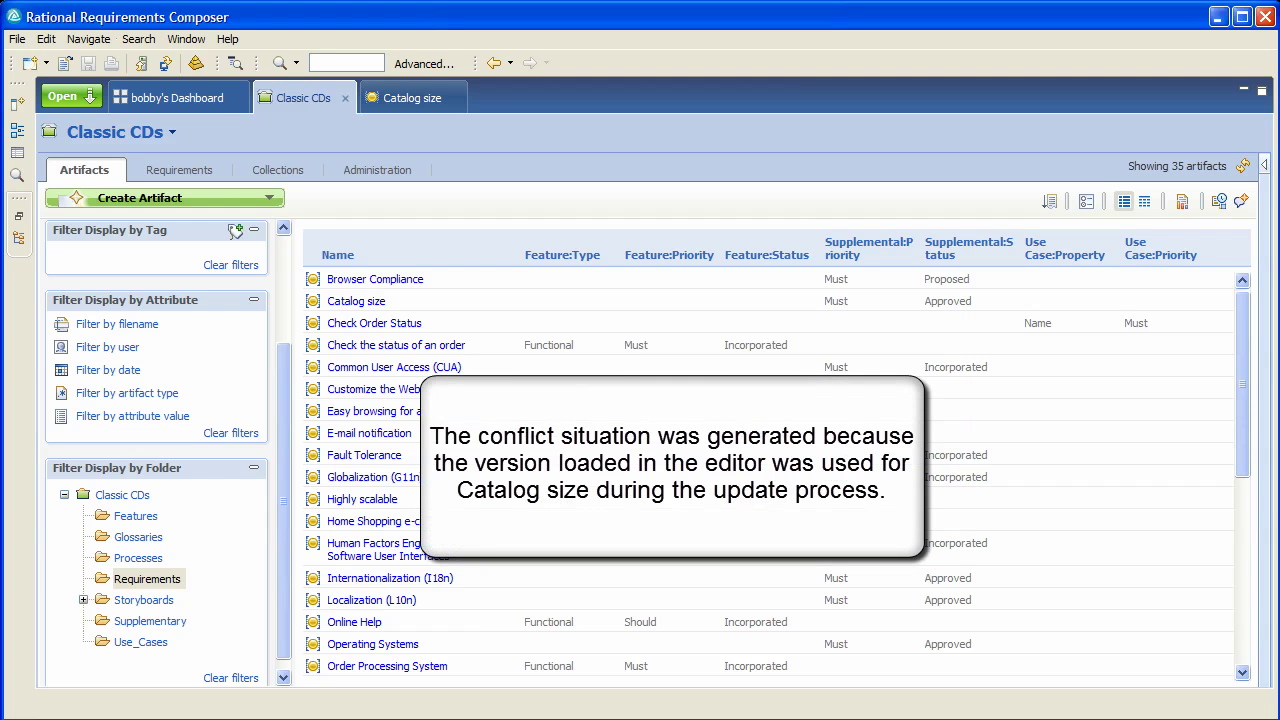
- Refresh the open Catalog size artifact to load its latest saved version, and close its editor
click(414, 104)
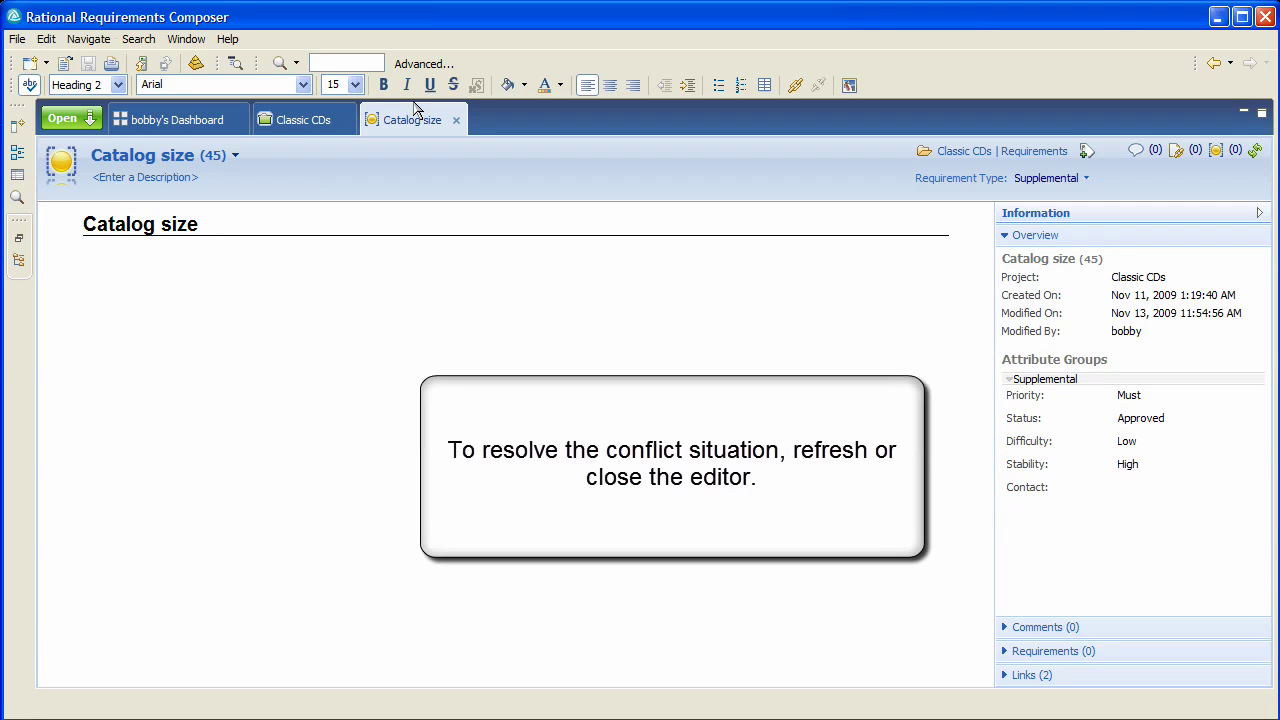
click(1255, 150)
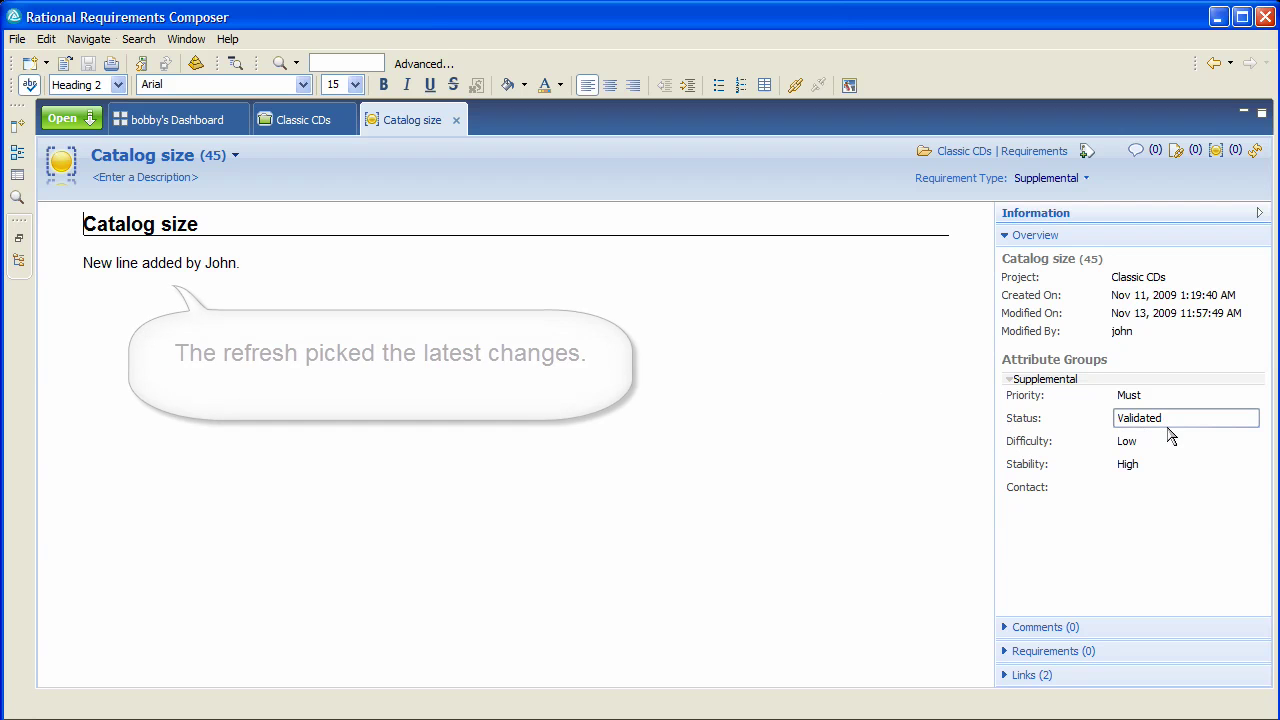
click(457, 121)
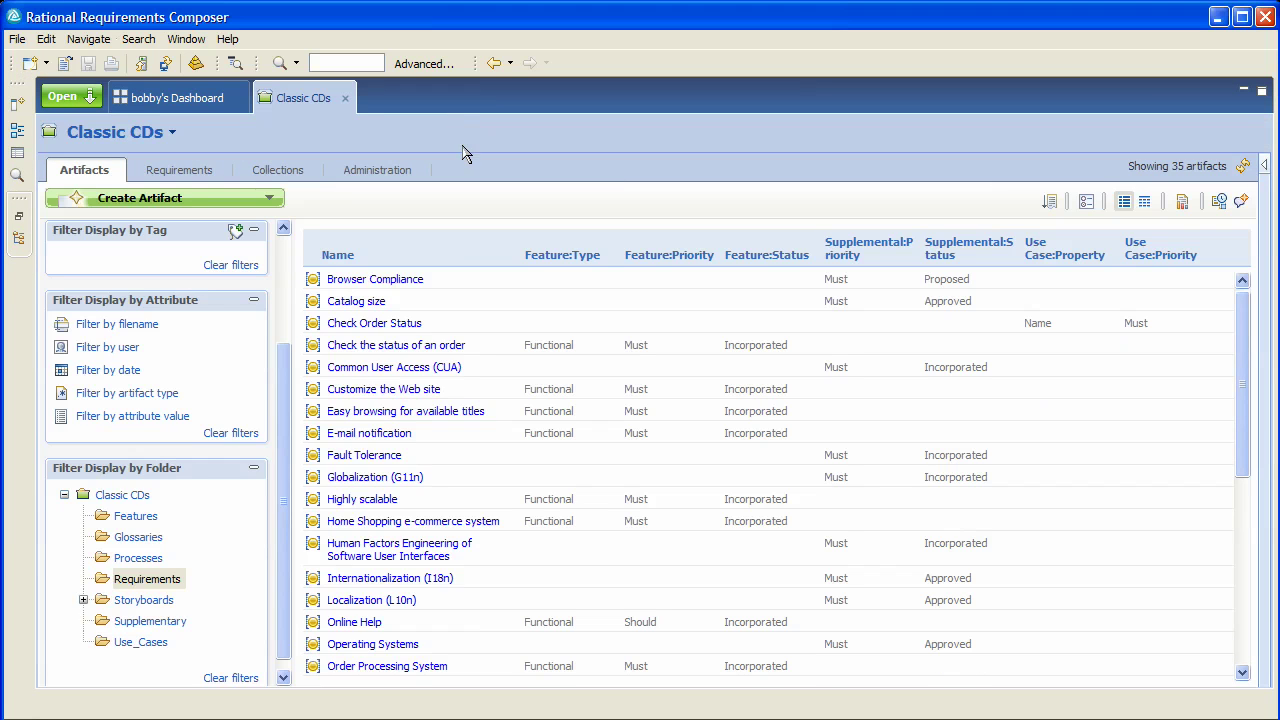
- Edit the attributes of Catalog size alone, setting Supplemental Status to Incorporated, and apply the update
right_click(410, 301)
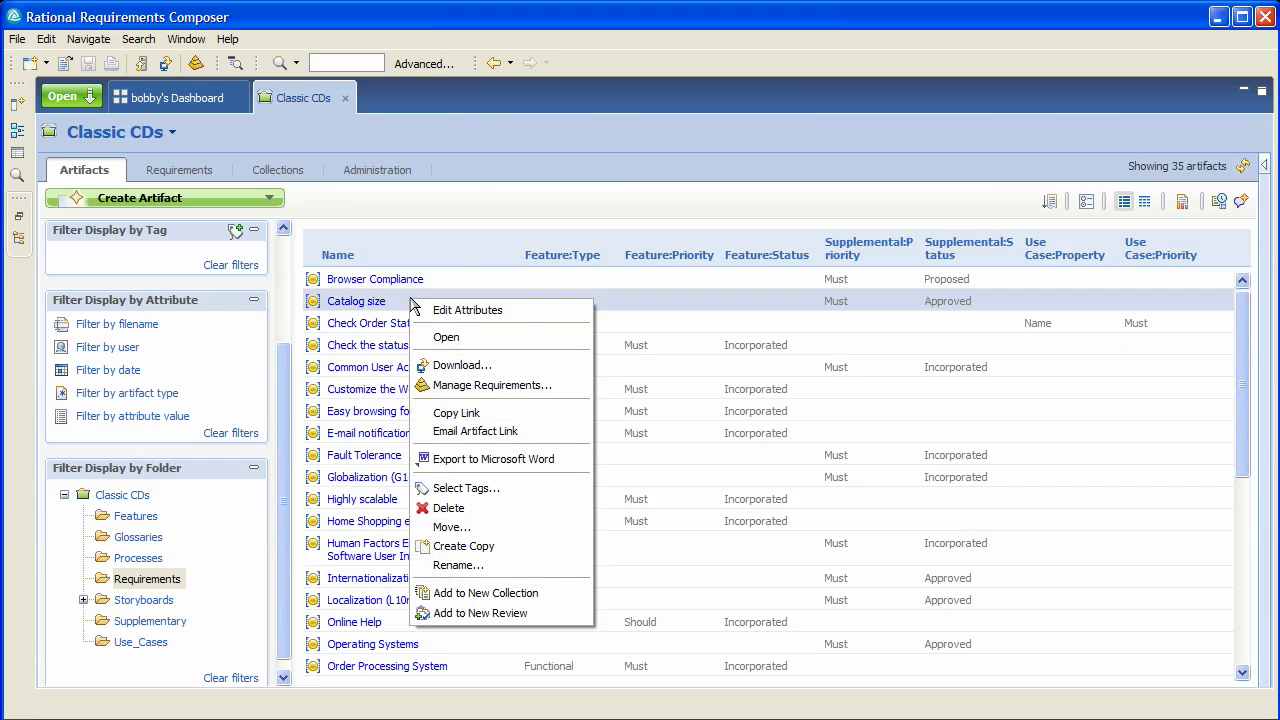
click(432, 312)
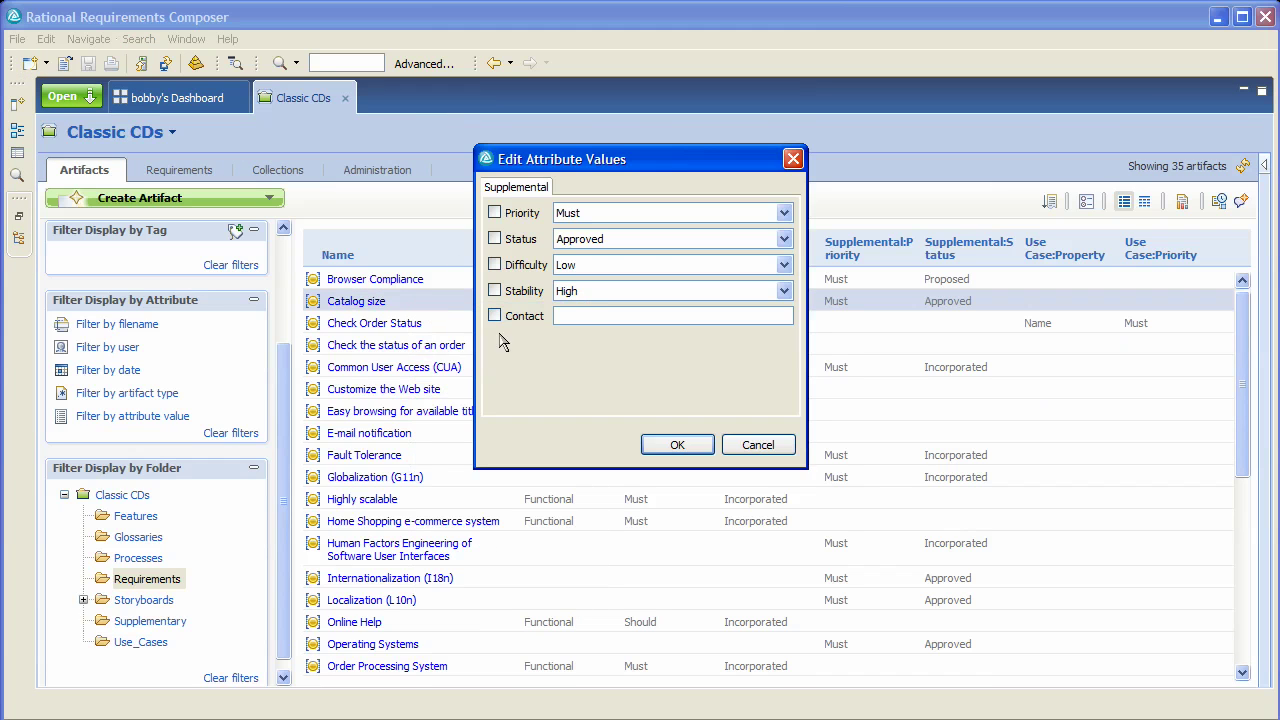
click(641, 240)
click(640, 292)
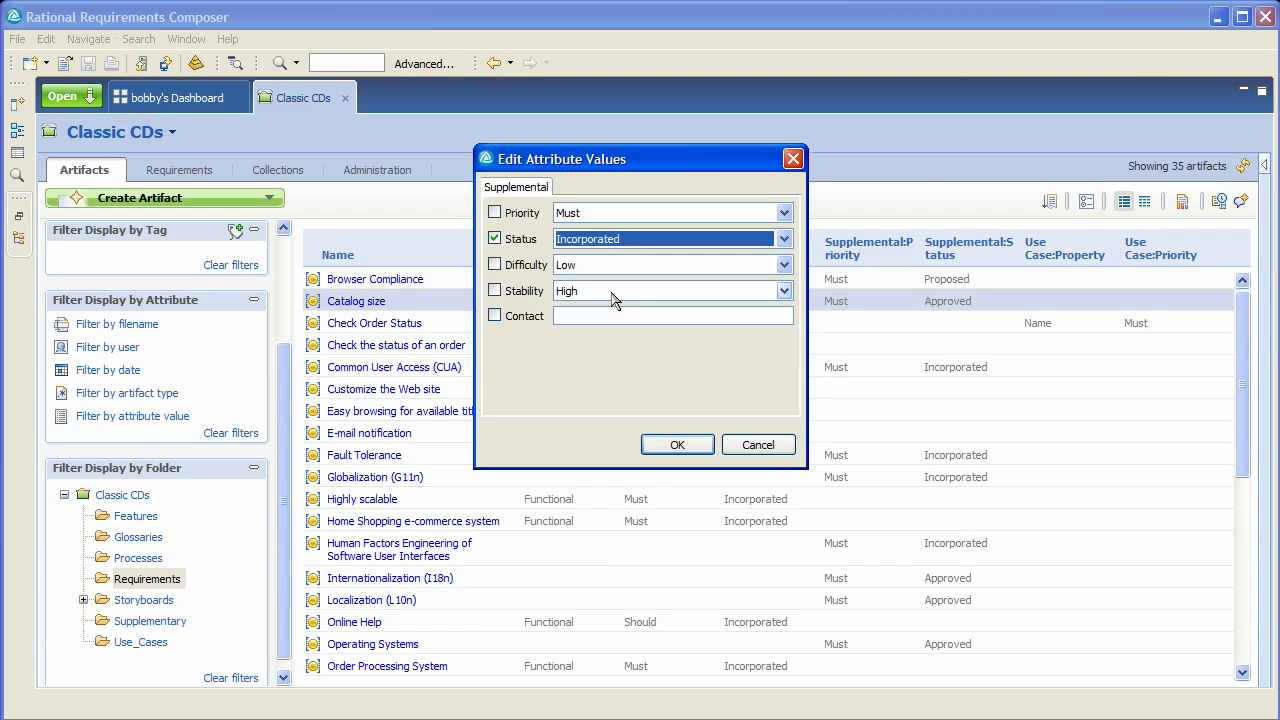
click(678, 446)
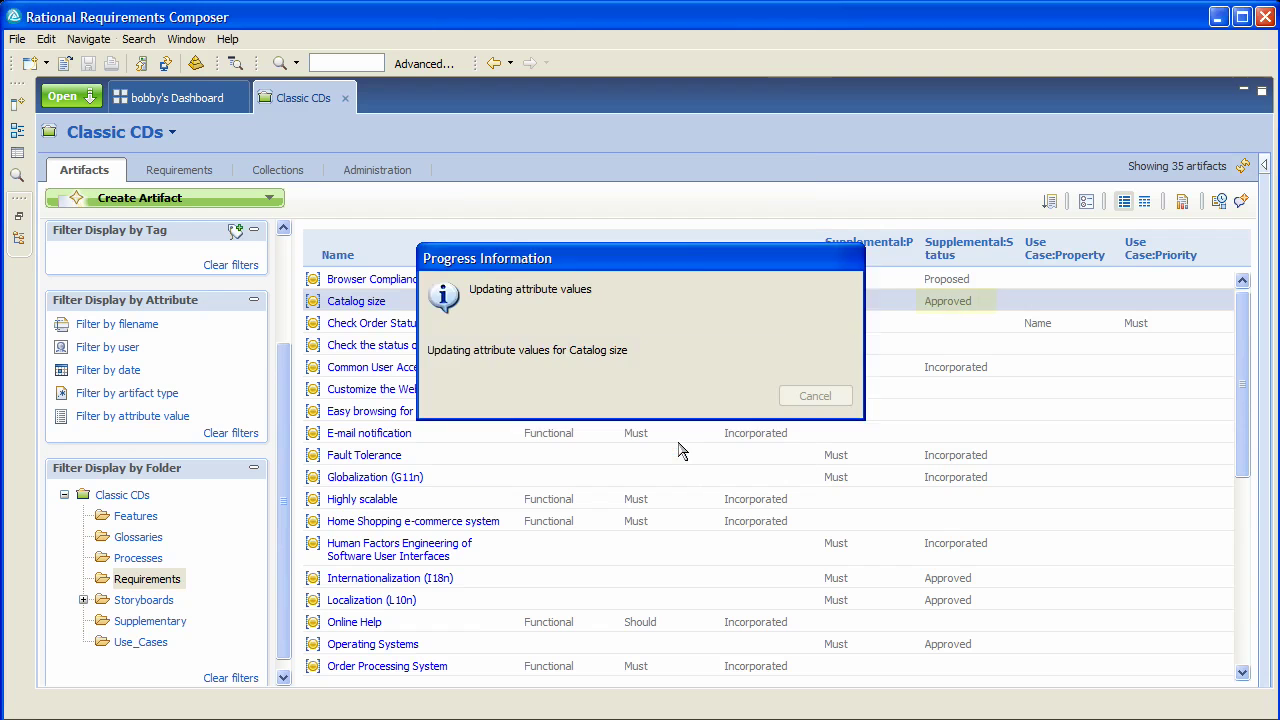